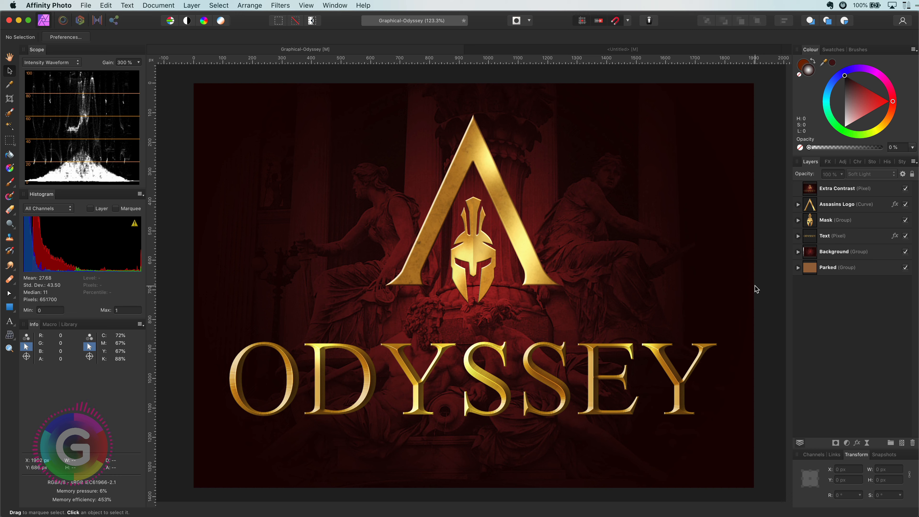
Hide and re-show each layer of the finished Odyssey design in turn to examine how it is built
{"action": "left_click", "coordinate": [906, 190]}
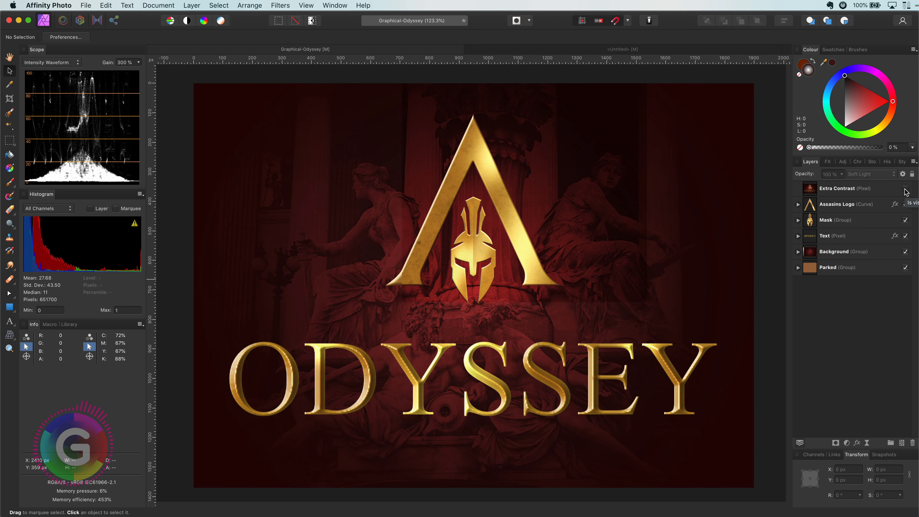
{"action": "left_click", "coordinate": [906, 204]}
{"action": "left_click", "coordinate": [906, 221]}
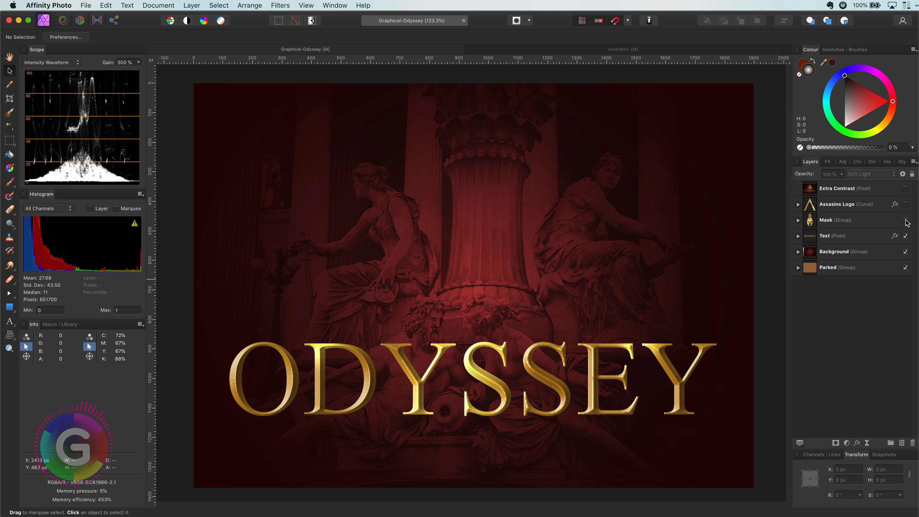
{"action": "left_click", "coordinate": [906, 236]}
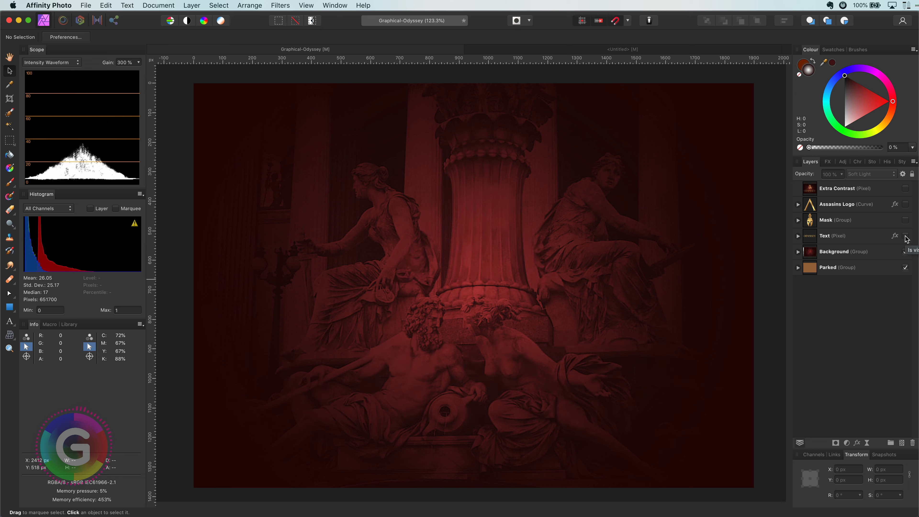
{"action": "left_click", "coordinate": [906, 237]}
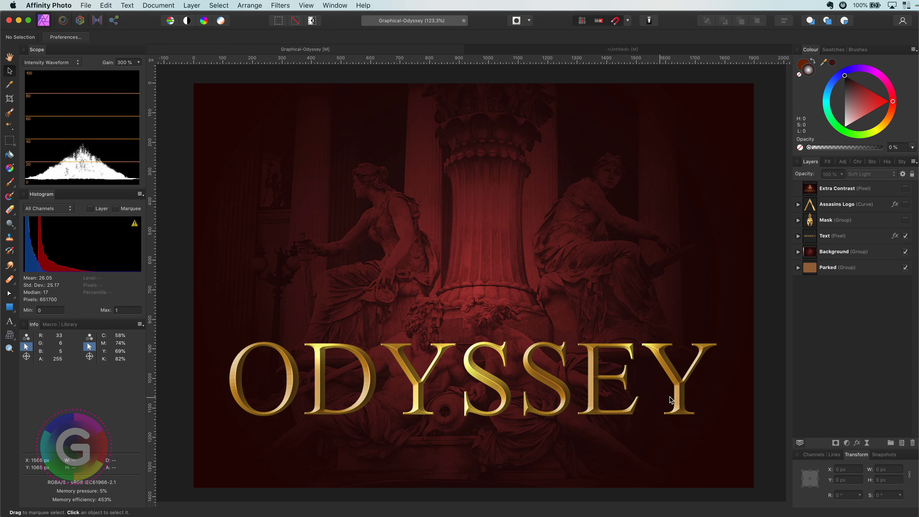
{"action": "left_click", "coordinate": [906, 220]}
{"action": "left_click", "coordinate": [906, 204]}
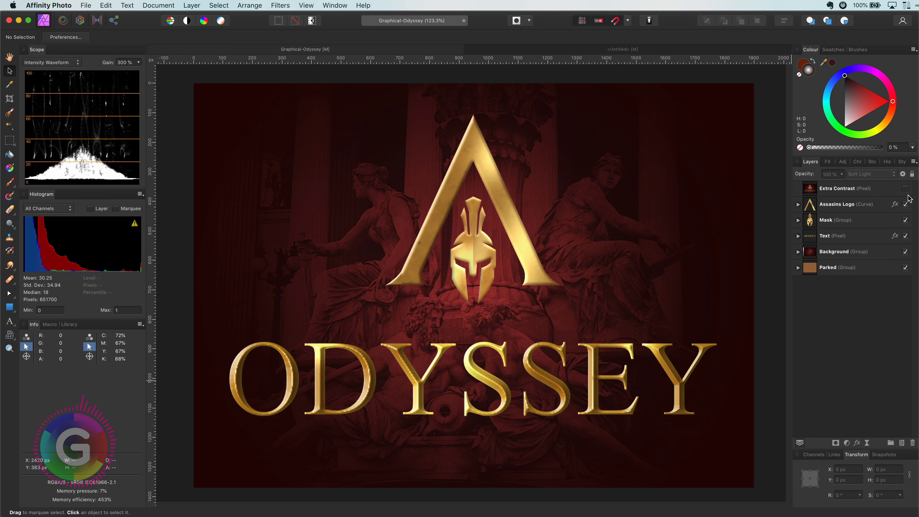
{"action": "left_click", "coordinate": [906, 189]}
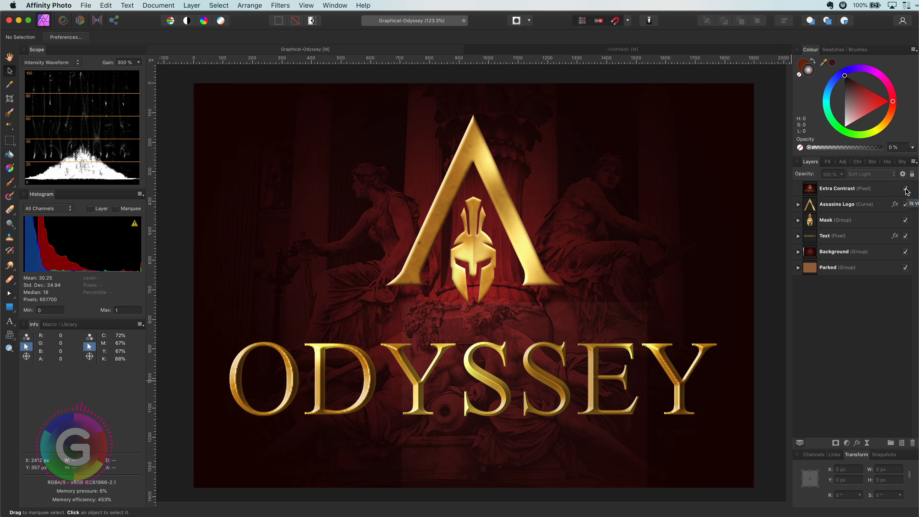
Switch to the untitled document and add a new fill layer coloured dark red
{"action": "left_click", "coordinate": [519, 51]}
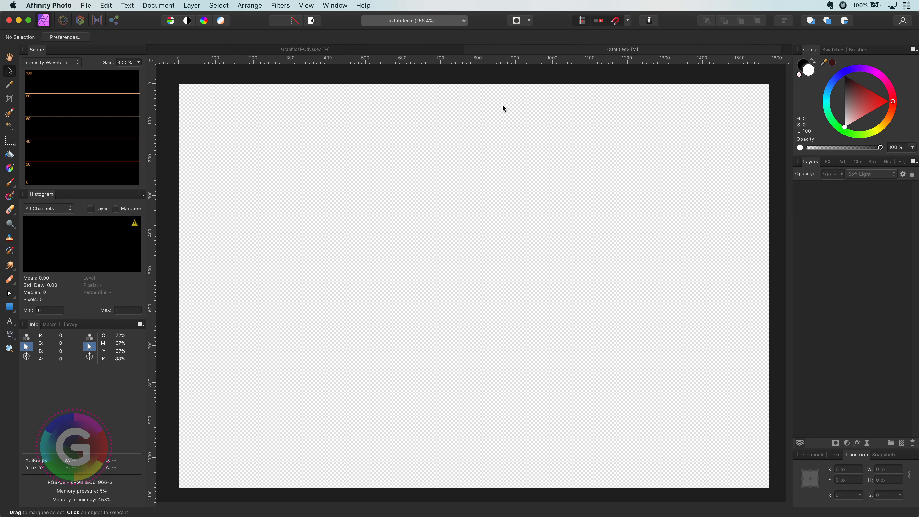
{"action": "left_click", "coordinate": [195, 6]}
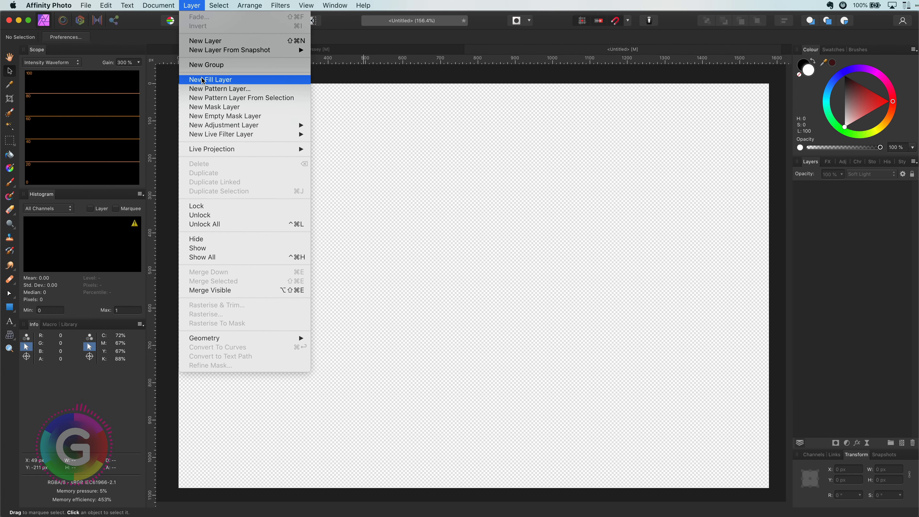
{"action": "left_click", "coordinate": [203, 81]}
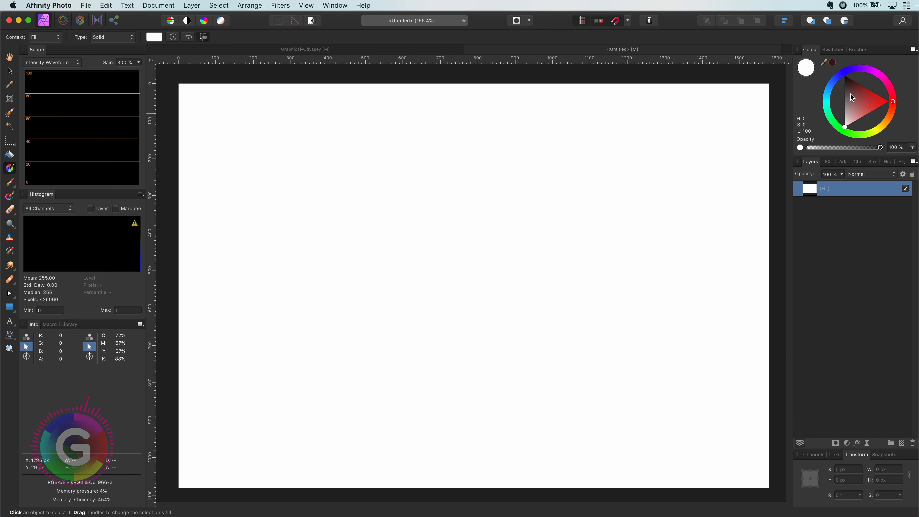
{"action": "left_click", "coordinate": [866, 89]}
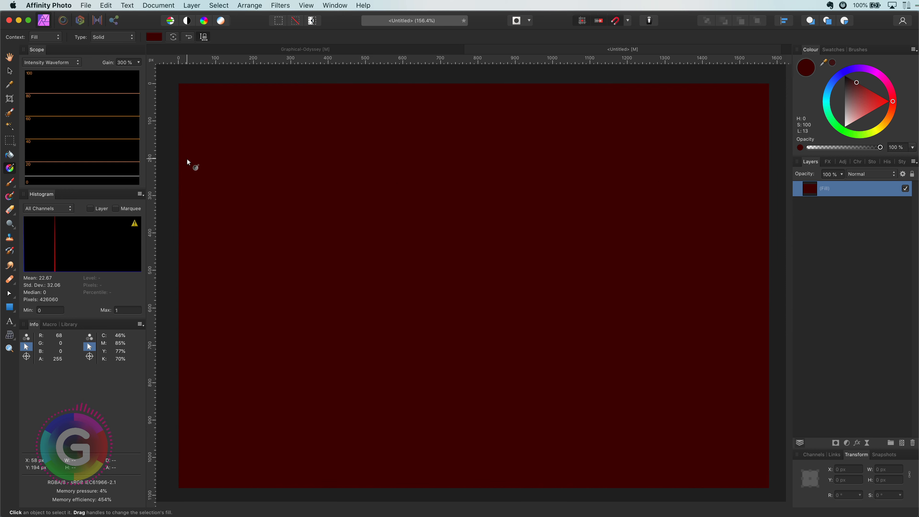
Create an artistic text layer reading ODYSSEY across the canvas and finish editing it
{"action": "left_click", "coordinate": [9, 71]}
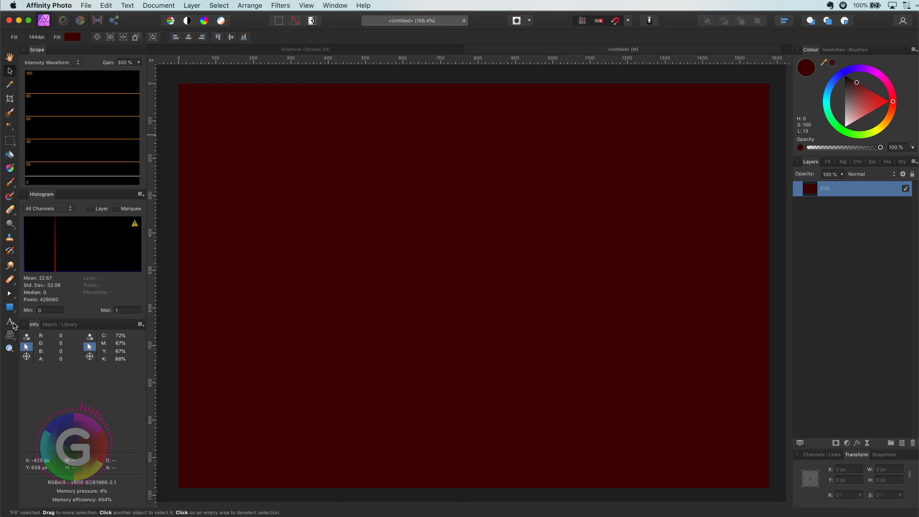
{"action": "left_click", "coordinate": [11, 323]}
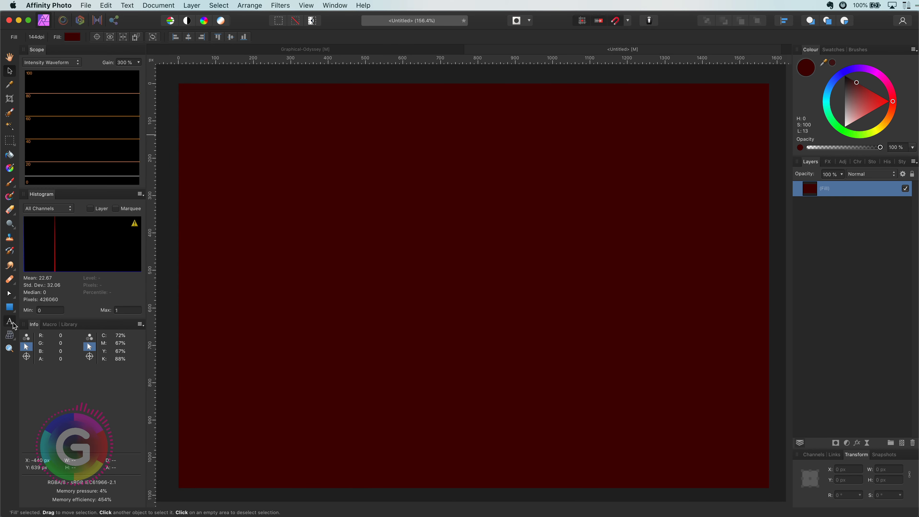
{"action": "left_click_drag", "start_coordinate": [234, 250], "coordinate": [287, 333]}
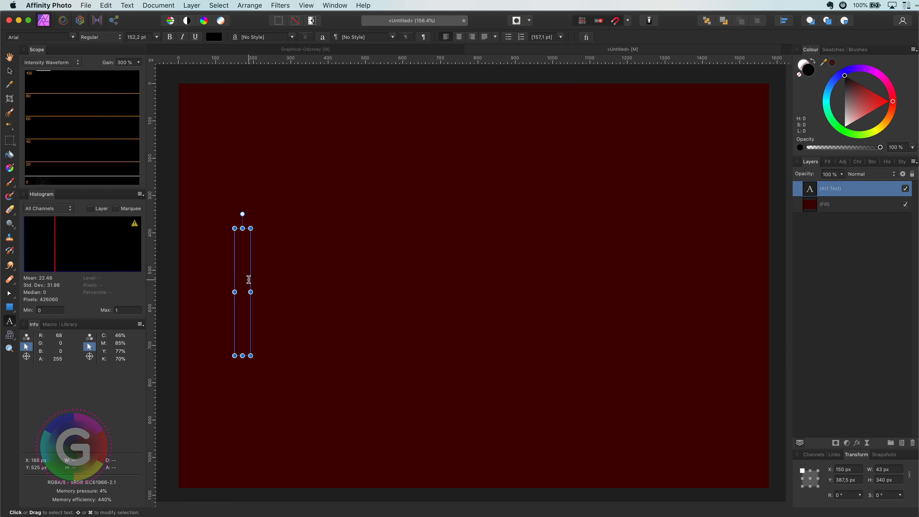
{"action": "type", "text": "ODYSSEY"}
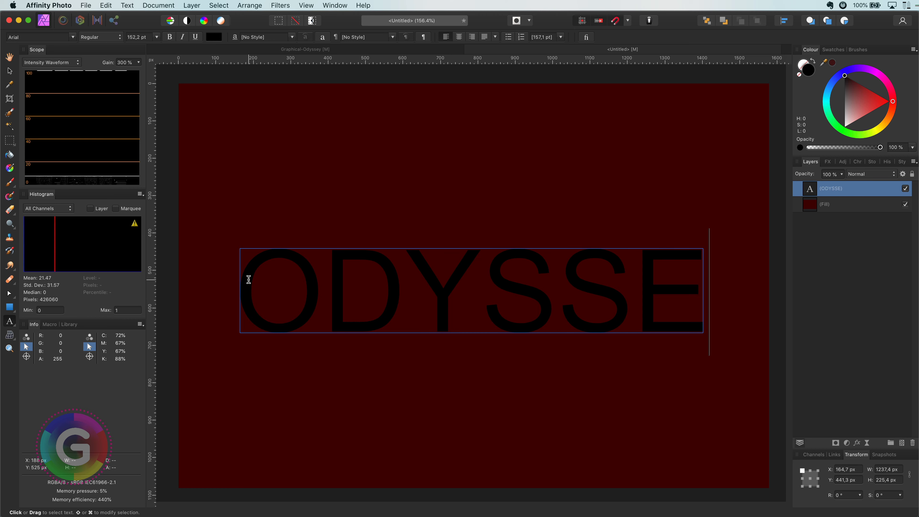
{"action": "key", "text": "Escape"}
{"action": "key", "text": "v"}
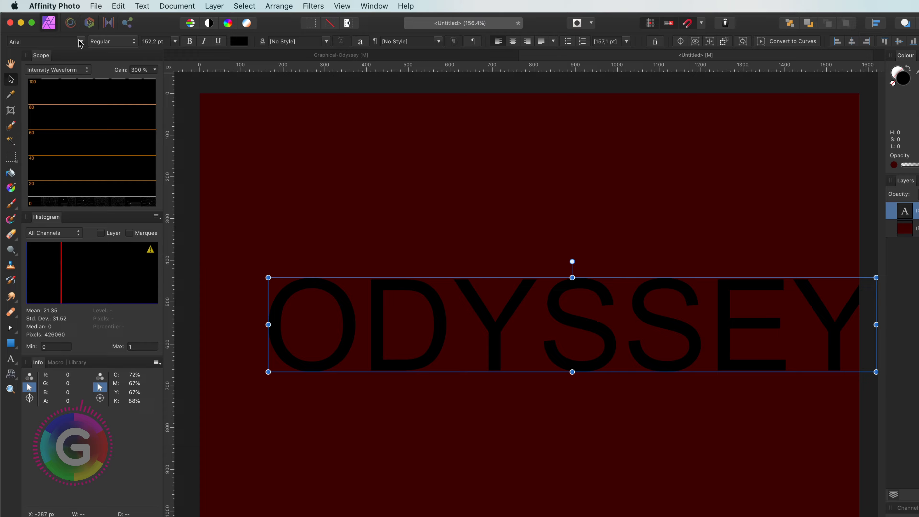
Set the text's font to Times New Roman from the recent fonts and nudge the text slightly upward
{"action": "left_click", "coordinate": [73, 37]}
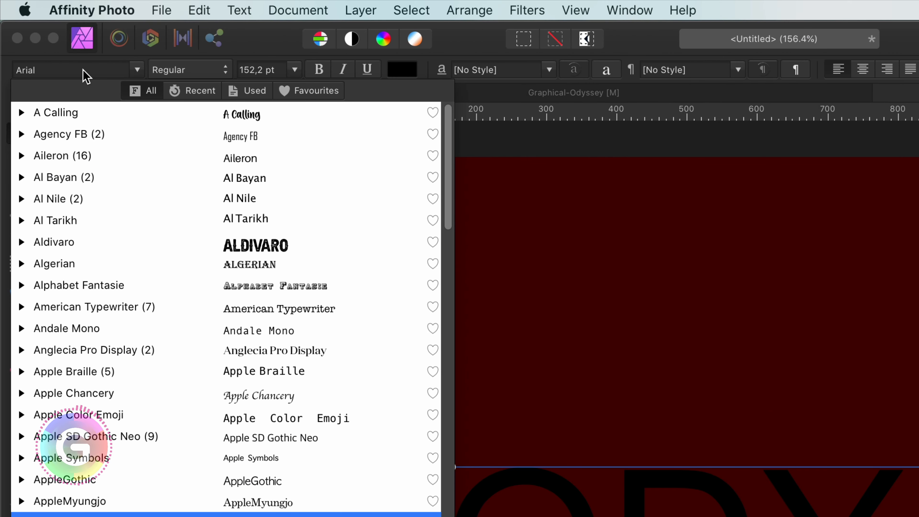
{"action": "left_click", "coordinate": [195, 93]}
{"action": "left_click", "coordinate": [139, 109]}
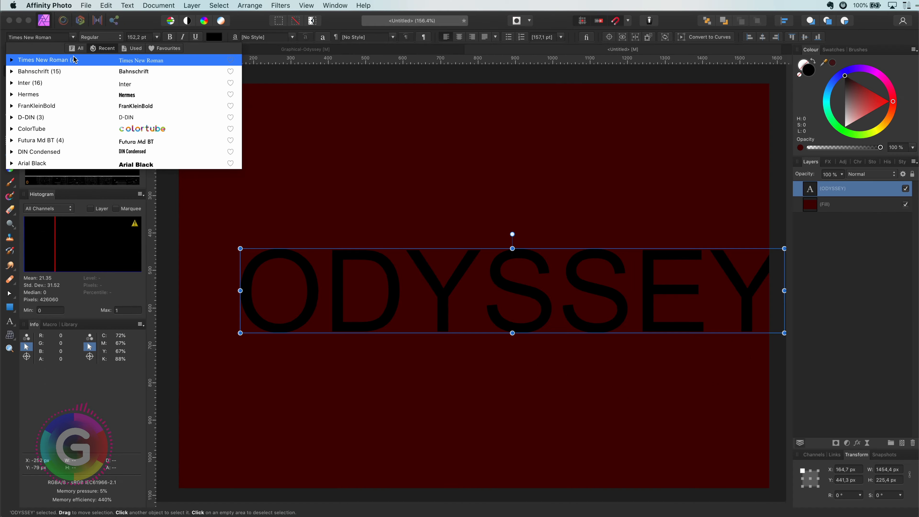
{"action": "left_click", "coordinate": [162, 131]}
{"action": "left_click_drag", "start_coordinate": [493, 298], "coordinate": [487, 287]}
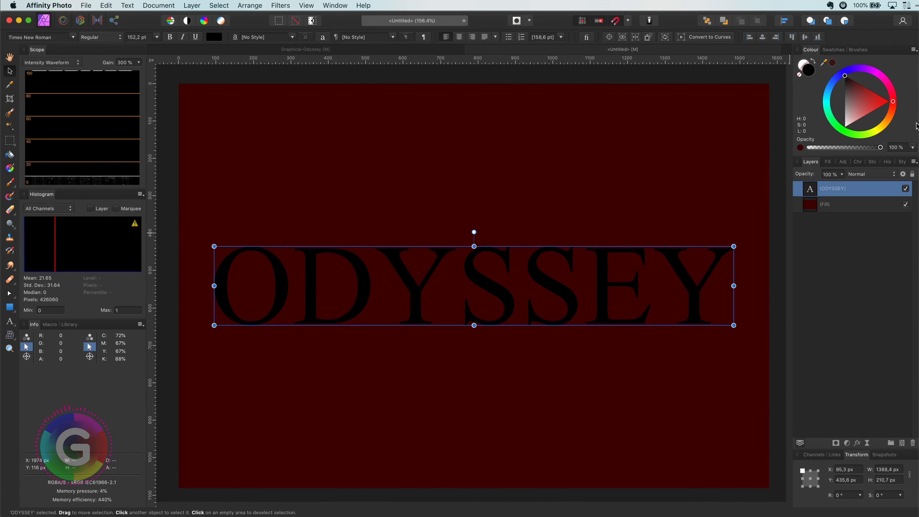
Colour the ODYSSEY text a golden yellow and reselect its layer
{"action": "left_click", "coordinate": [890, 121]}
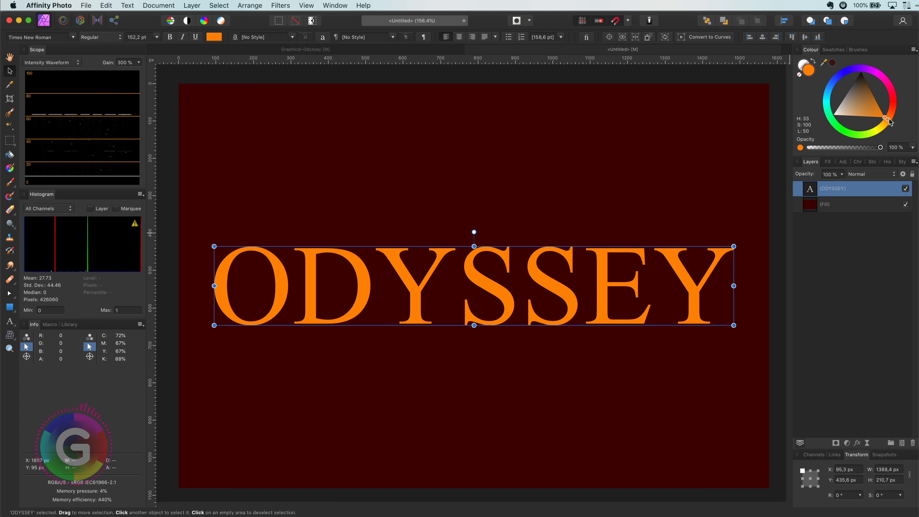
{"action": "mouse_move", "coordinate": [890, 122]}
{"action": "left_mouse_down"}
{"action": "mouse_move", "coordinate": [876, 119]}
{"action": "mouse_move", "coordinate": [874, 108]}
{"action": "left_mouse_up"}
{"action": "left_click", "coordinate": [883, 243]}
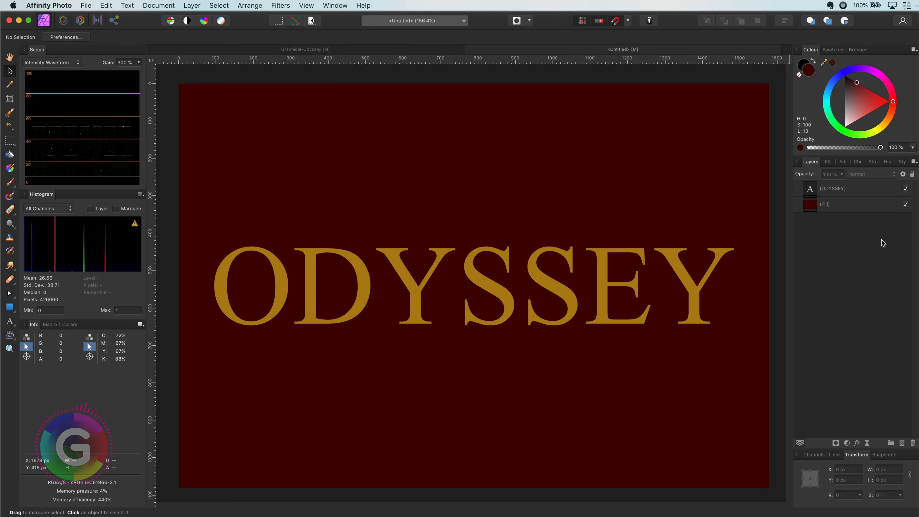
{"action": "left_click", "coordinate": [846, 188]}
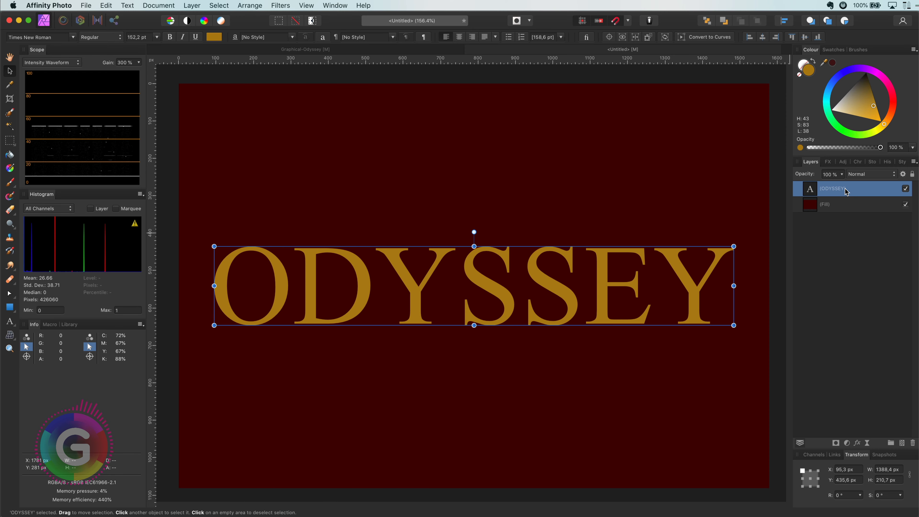
Open the Effects panel for the text layer
{"action": "left_click", "coordinate": [828, 163]}
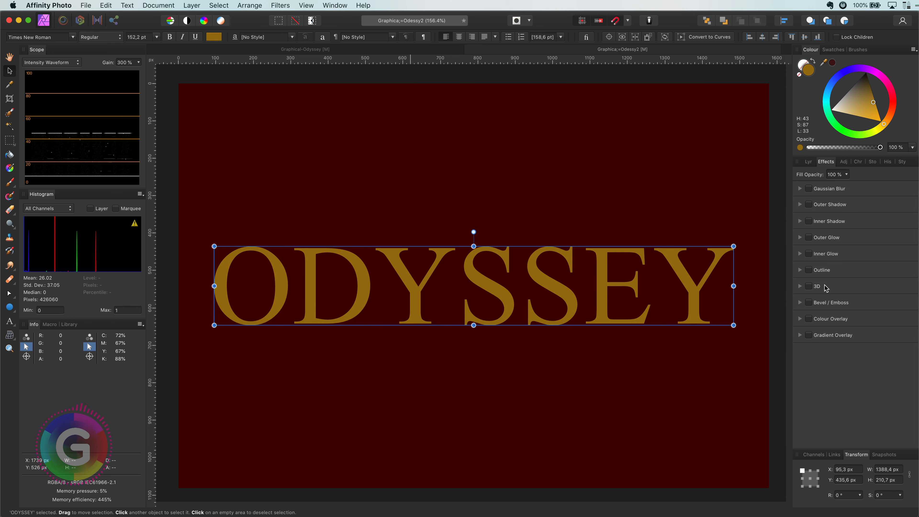
{"action": "left_click", "coordinate": [306, 5]}
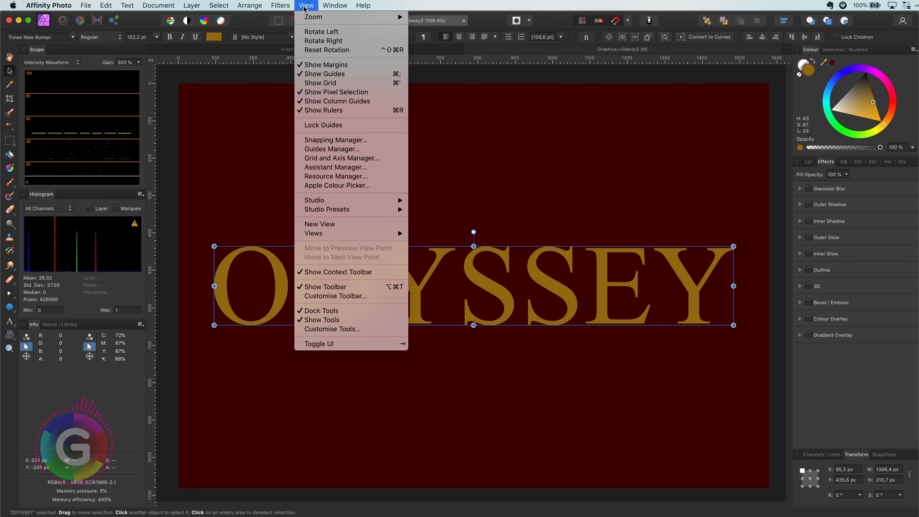
{"action": "mouse_move", "coordinate": [352, 201]}
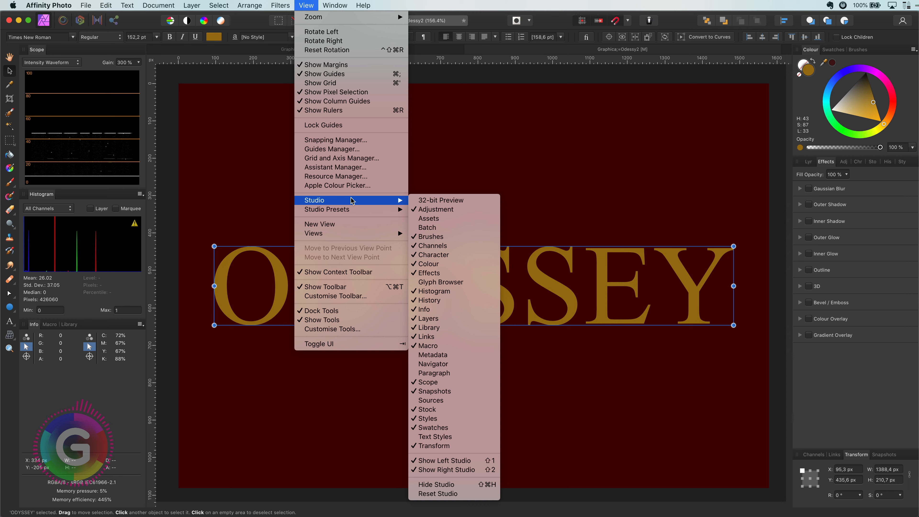
{"action": "left_click", "coordinate": [431, 274]}
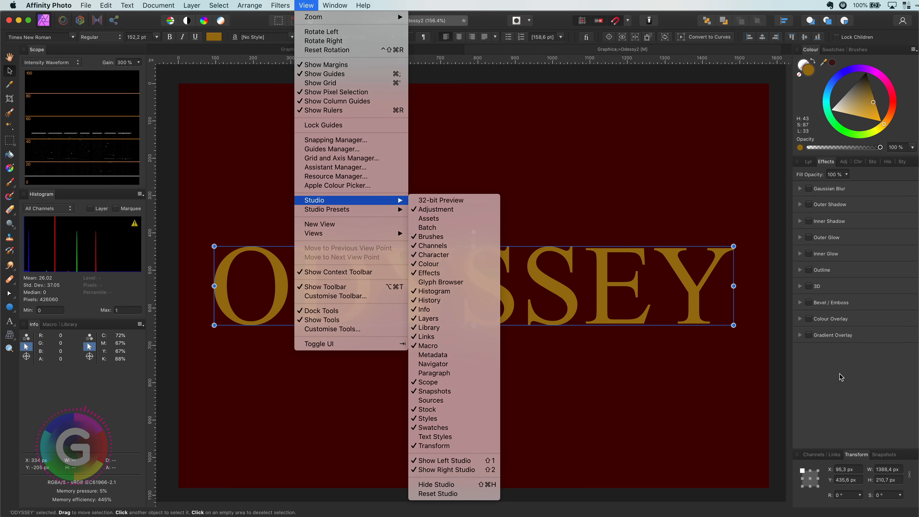
{"action": "left_click", "coordinate": [809, 162]}
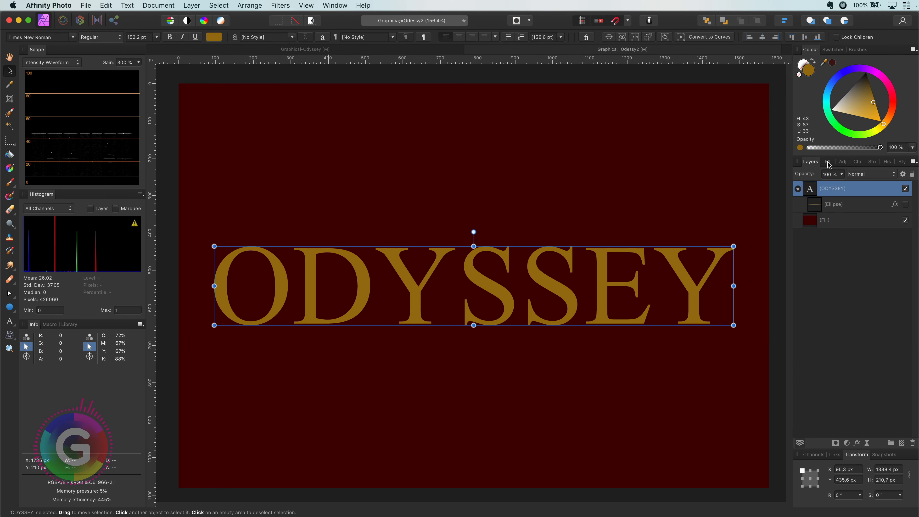
{"action": "left_click", "coordinate": [828, 162]}
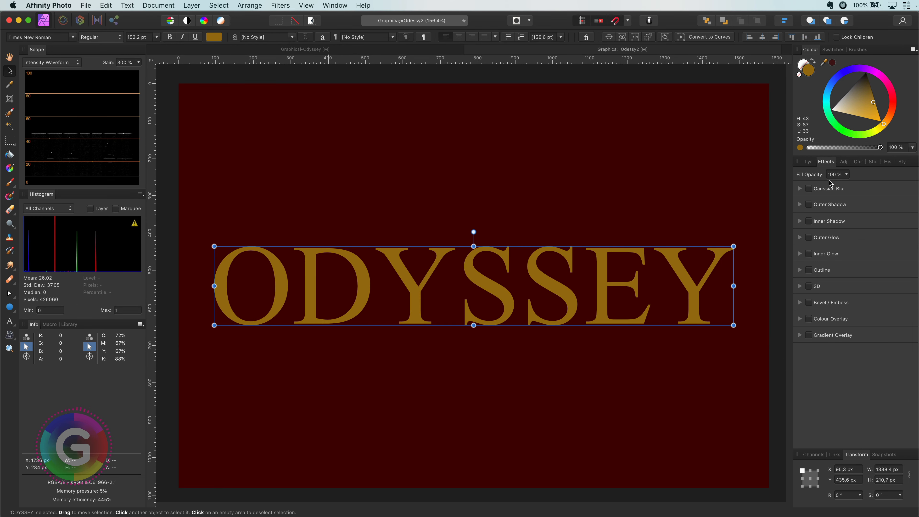
Open the 3D effect settings in the Layer Effects dialog and enable the 3D effect on the text
{"action": "left_click", "coordinate": [849, 287]}
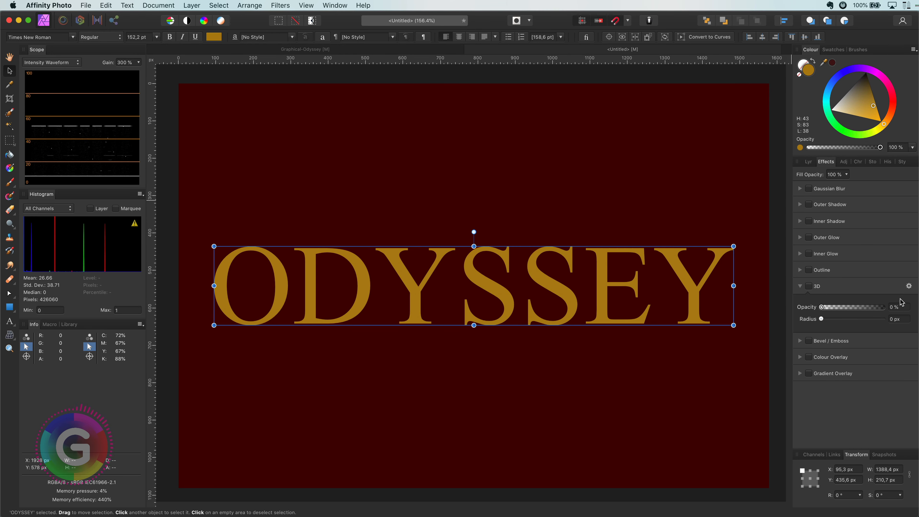
{"action": "left_click", "coordinate": [909, 287]}
{"action": "left_click_drag", "start_coordinate": [918, 252], "coordinate": [718, 246]}
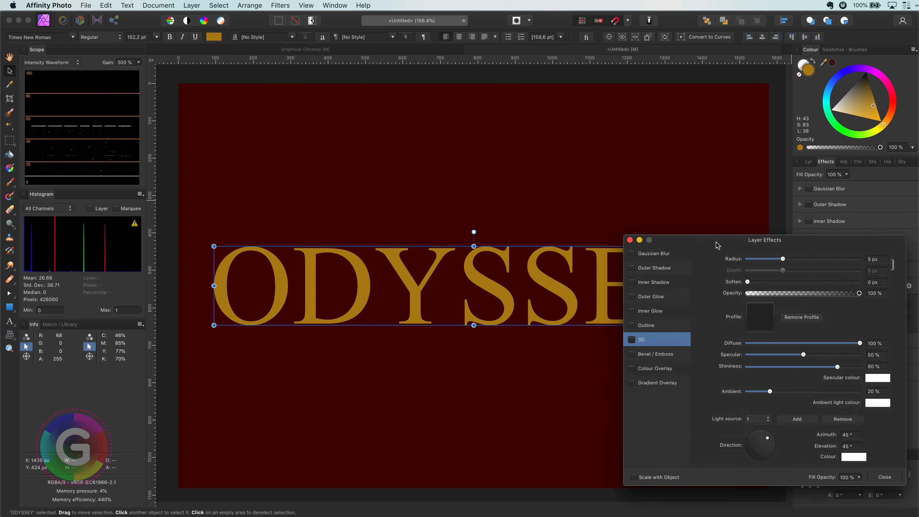
{"action": "left_click", "coordinate": [631, 340]}
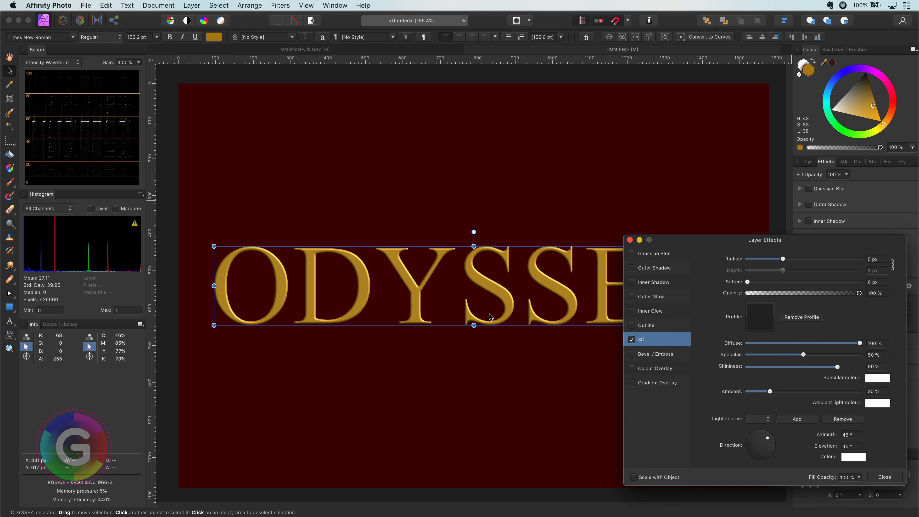
Apply the first standard profile to the 3D effect and raise the Specular to 100%
{"action": "scroll", "coordinate": [487, 316], "scroll_direction": "up", "scroll_amount": 2}
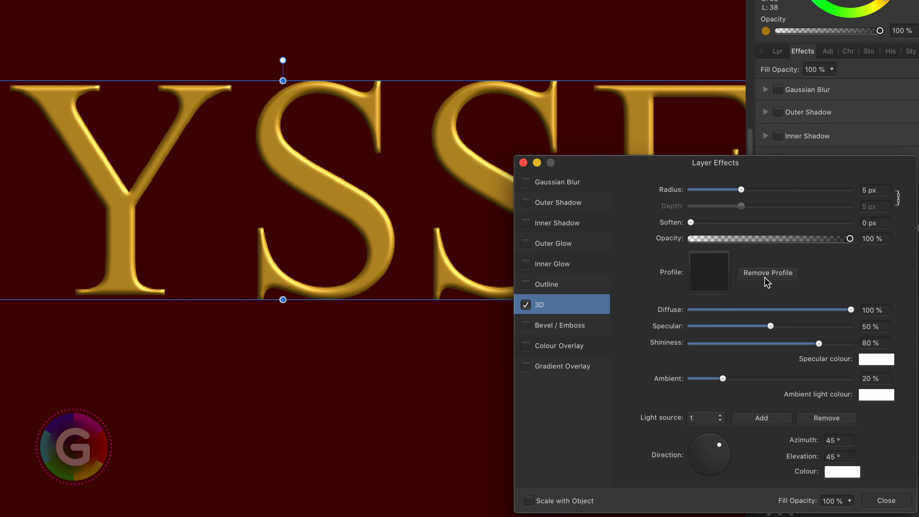
{"action": "left_click", "coordinate": [721, 279]}
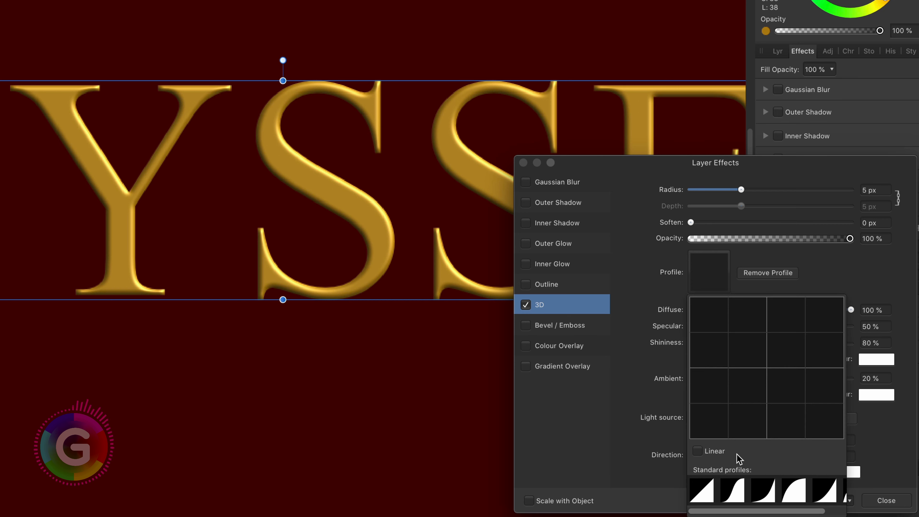
{"action": "left_click", "coordinate": [701, 491]}
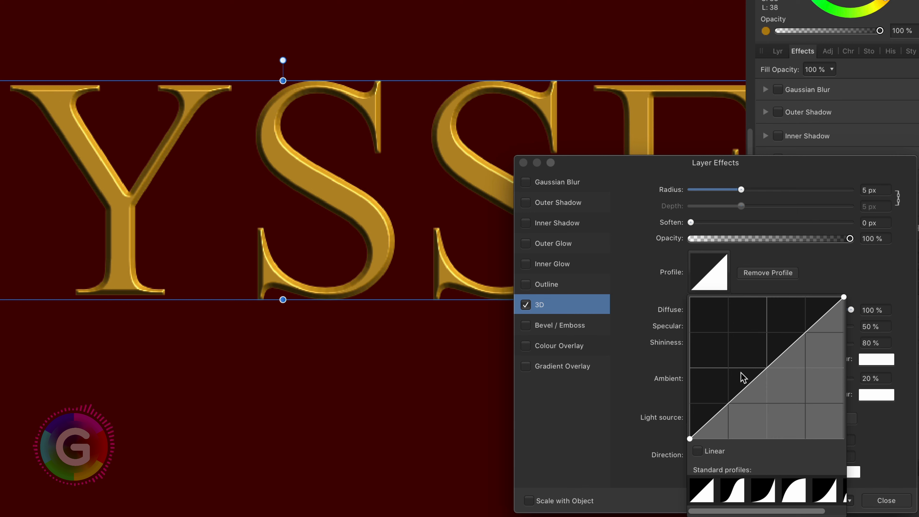
{"action": "left_click", "coordinate": [825, 284]}
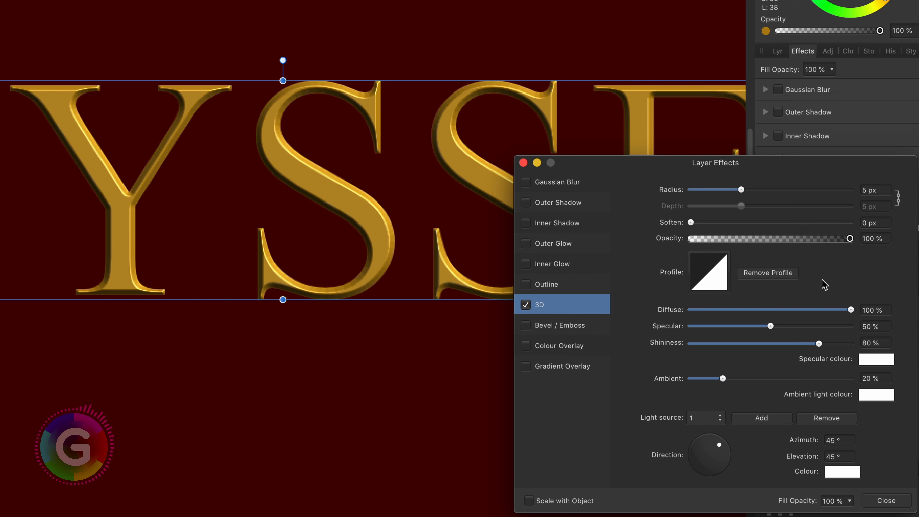
{"action": "left_click_drag", "start_coordinate": [771, 326], "coordinate": [853, 328]}
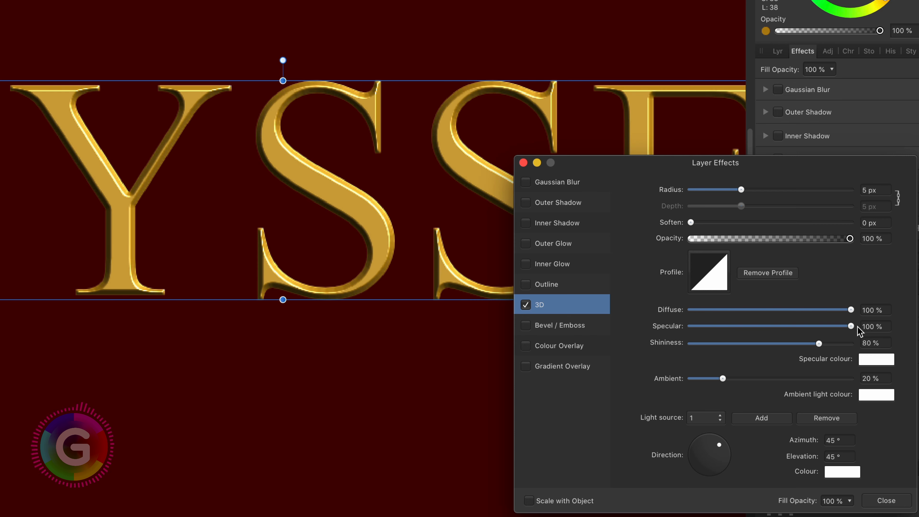
In the 3D effect, raise the Ambient to 43% and the Radius to 16.7 px
{"action": "left_click_drag", "start_coordinate": [723, 379], "coordinate": [759, 380]}
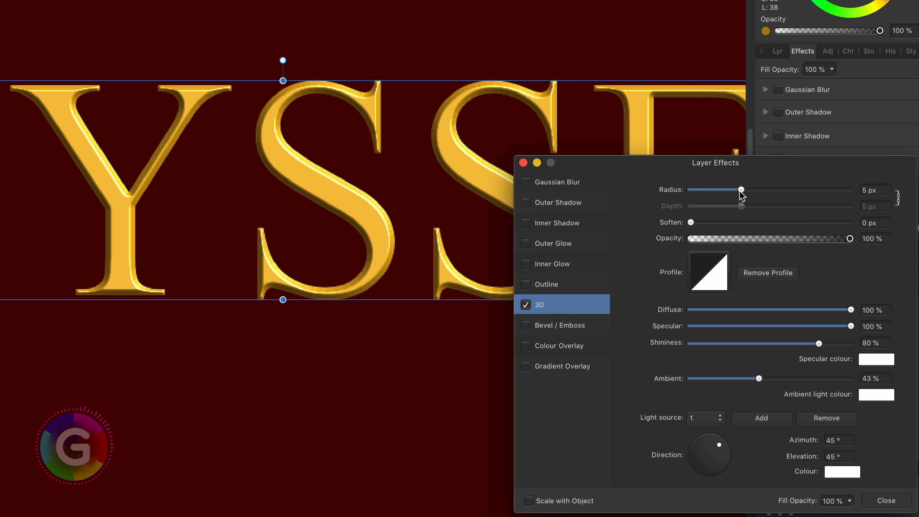
{"action": "left_click_drag", "start_coordinate": [743, 190], "coordinate": [773, 201]}
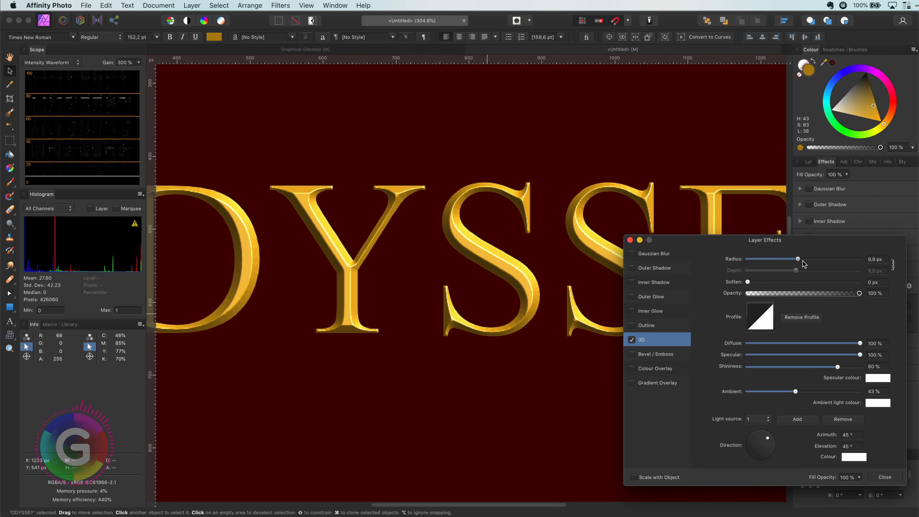
{"action": "left_click_drag", "start_coordinate": [803, 264], "coordinate": [809, 264]}
Move the ODYSSEY text higher up on the canvas
{"action": "scroll", "coordinate": [565, 219], "scroll_direction": "up", "scroll_amount": 2}
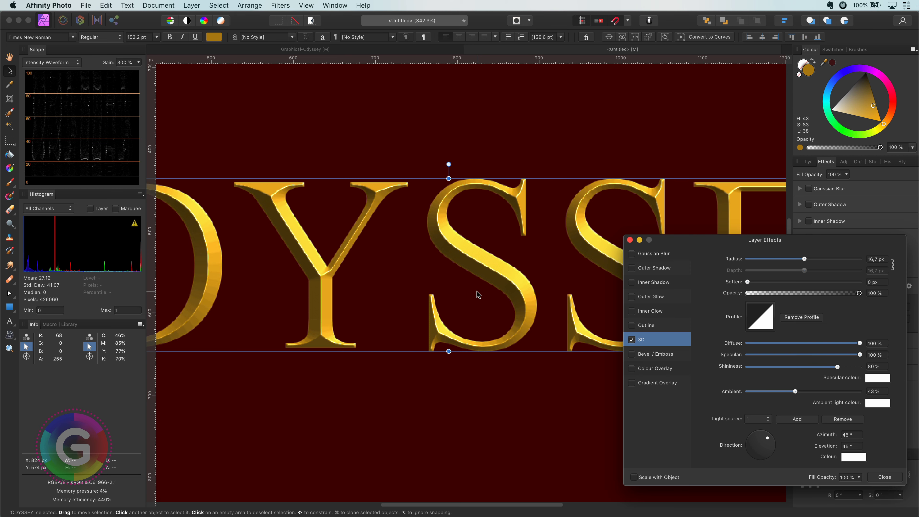
{"action": "scroll", "coordinate": [477, 294], "scroll_direction": "down", "scroll_amount": 3}
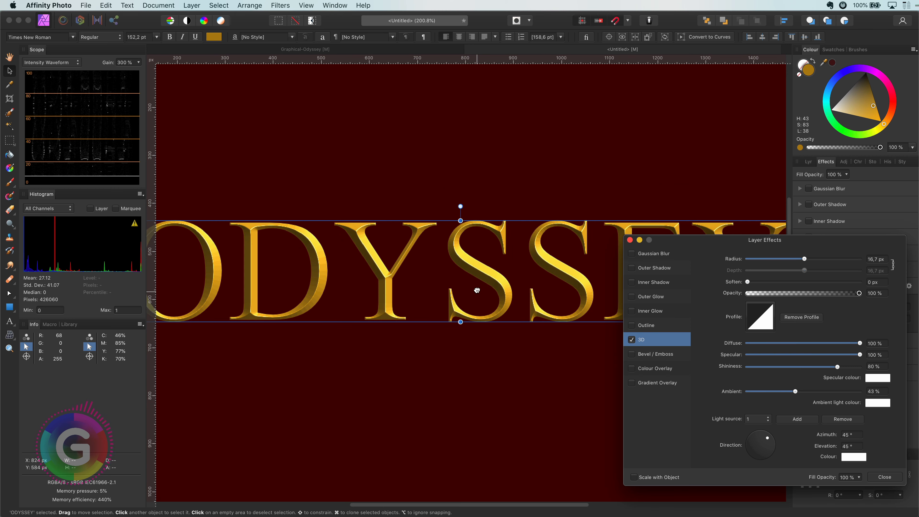
{"action": "left_click_drag", "start_coordinate": [477, 294], "coordinate": [507, 210]}
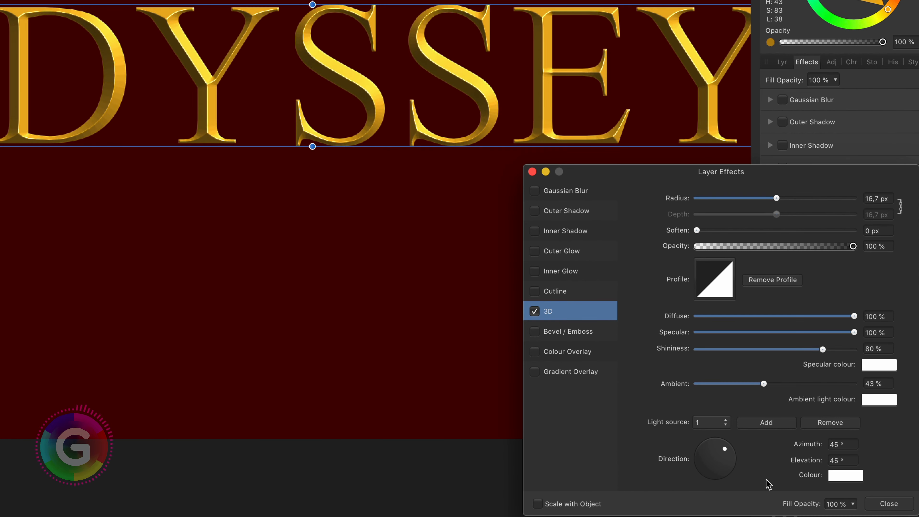
Set the light direction to about 146° azimuth and 55° elevation, and add a second light source
{"action": "left_click_drag", "start_coordinate": [725, 450], "coordinate": [702, 450]}
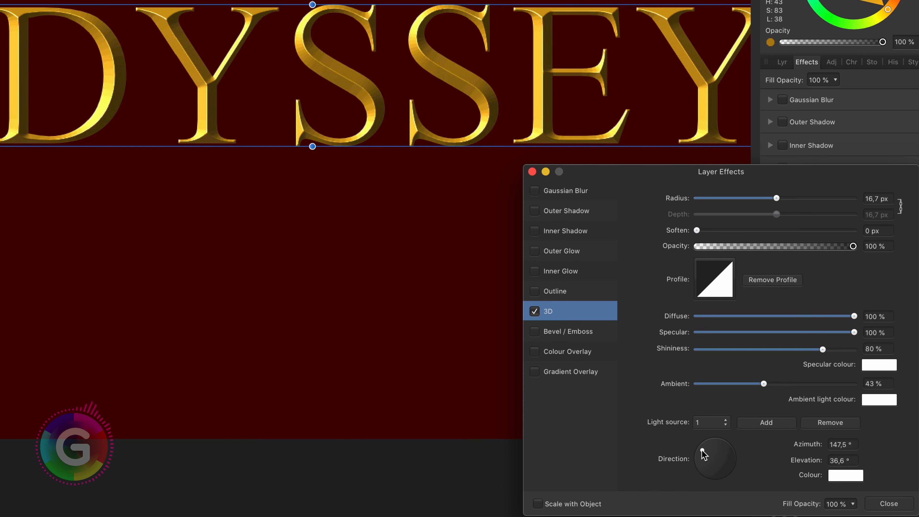
{"action": "left_click_drag", "start_coordinate": [702, 450], "coordinate": [706, 452]}
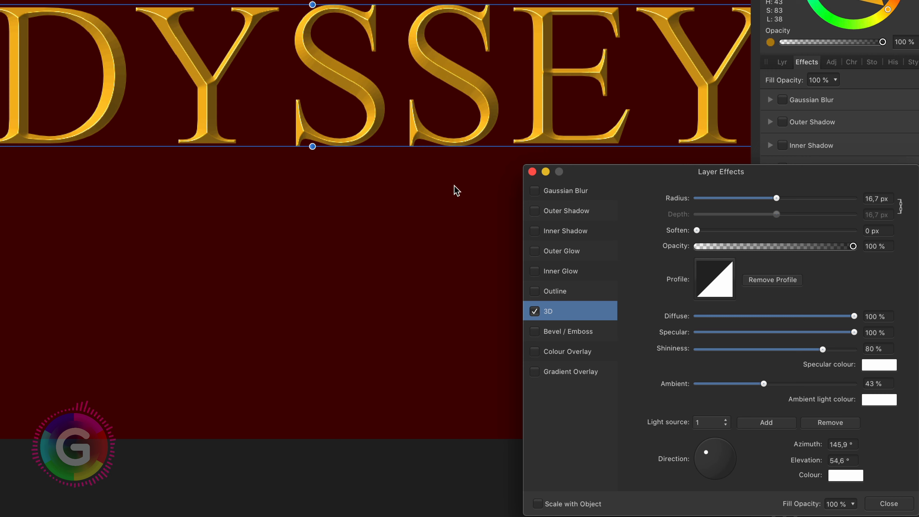
{"action": "left_click", "coordinate": [757, 424]}
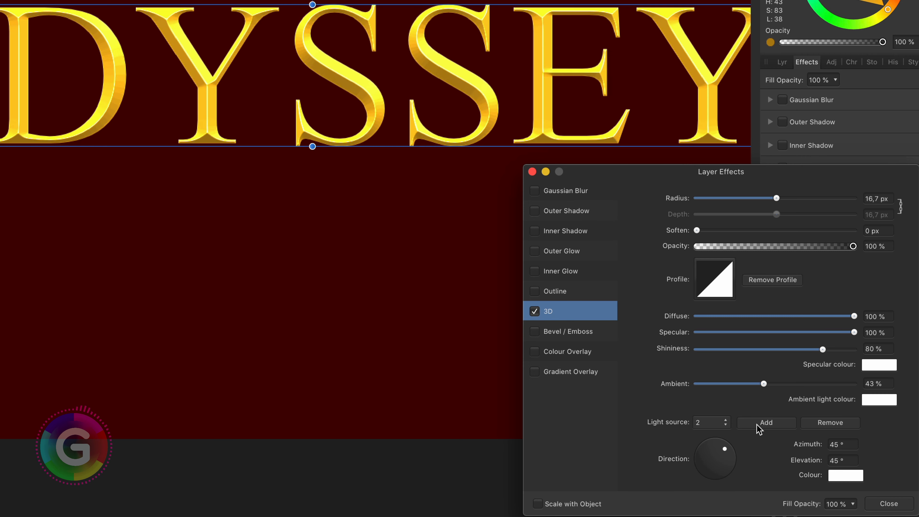
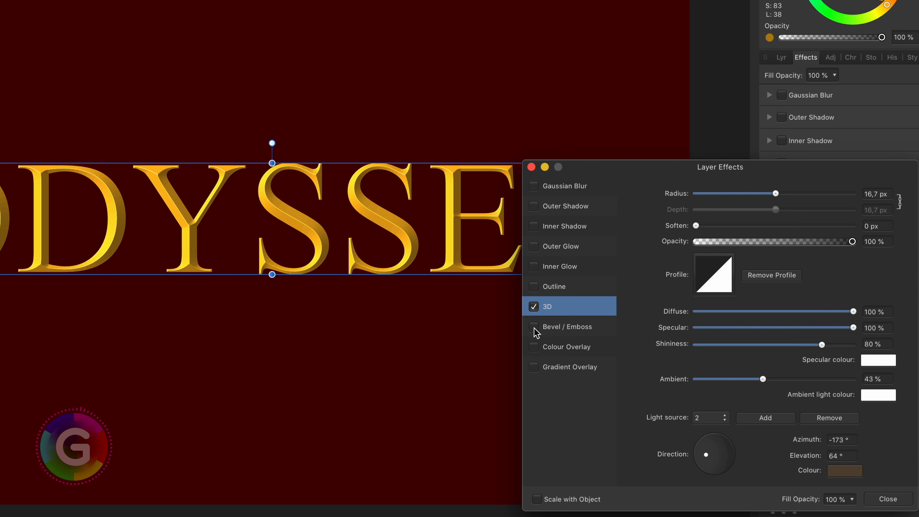
Enable the Bevel / Emboss effect and set its type to Inner
{"action": "left_click", "coordinate": [576, 328]}
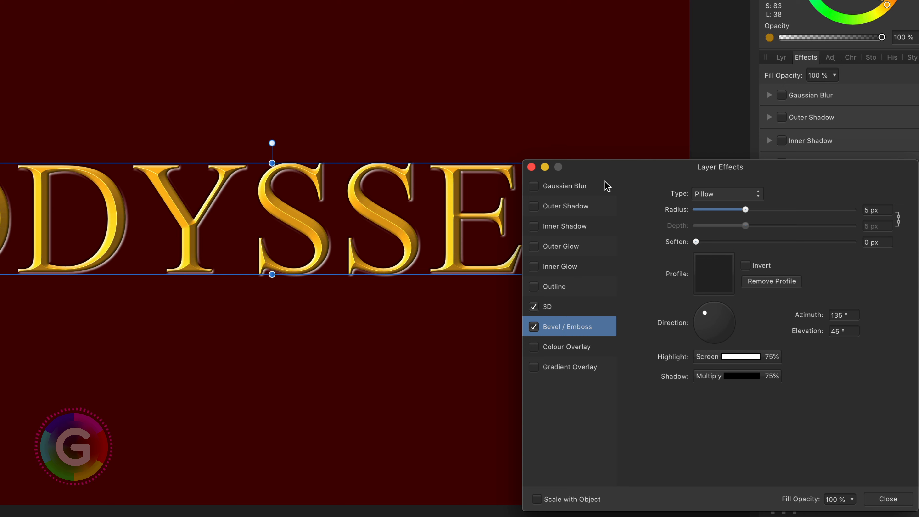
{"action": "left_click", "coordinate": [719, 192]}
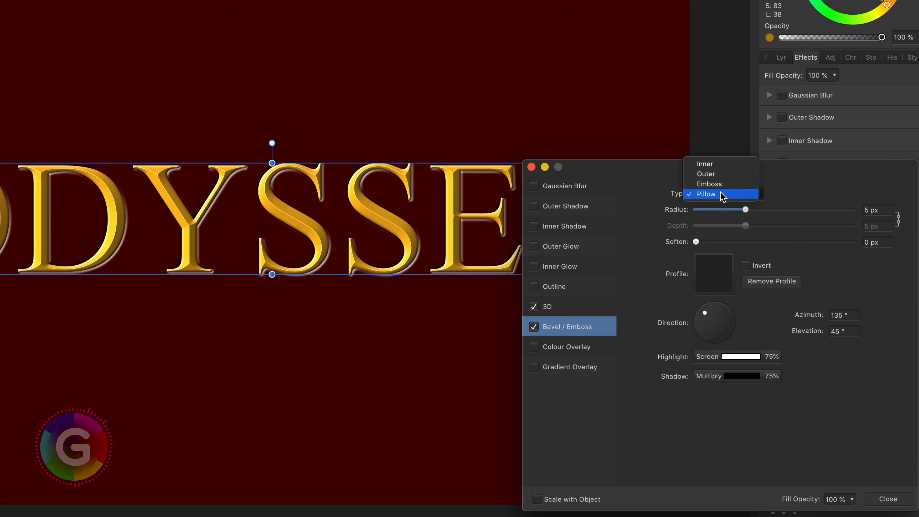
{"action": "left_click", "coordinate": [720, 165]}
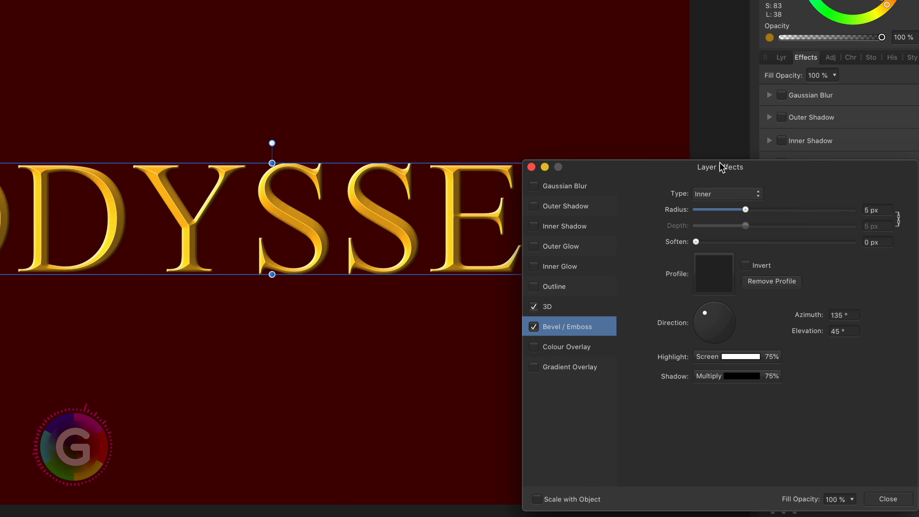
Apply the first standard profile to the Bevel / Emboss effect
{"action": "scroll", "coordinate": [369, 216], "scroll_direction": "up", "scroll_amount": 5}
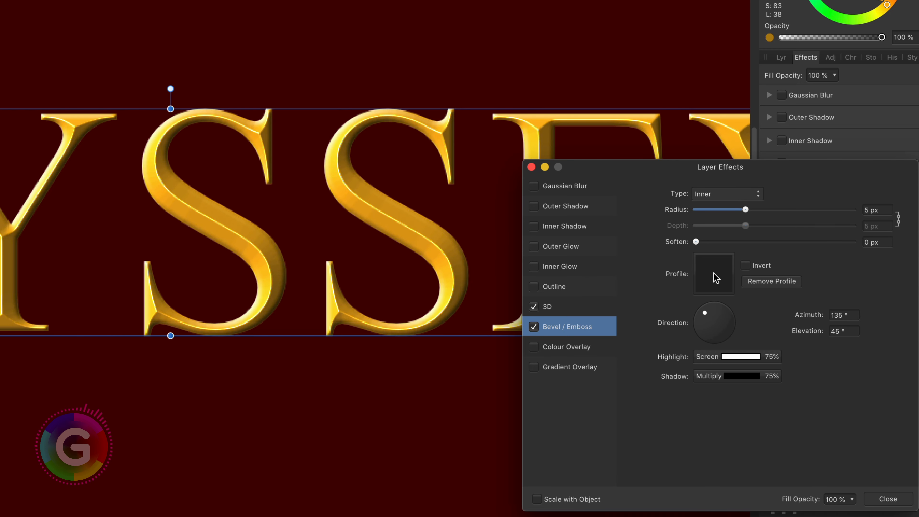
{"action": "left_click", "coordinate": [716, 278]}
{"action": "left_click", "coordinate": [713, 486]}
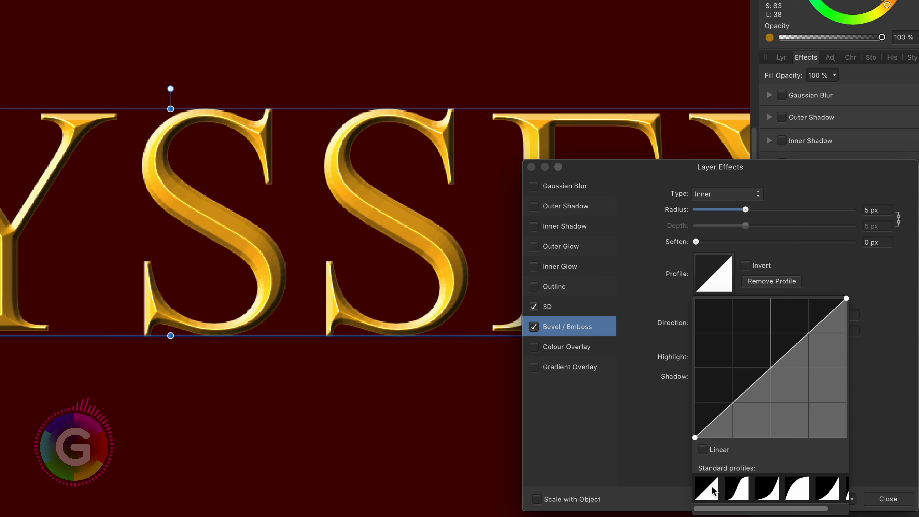
{"action": "left_click", "coordinate": [745, 293]}
Set the bevel radius to 19.3 px and its light direction to about 168.8° azimuth and 65° elevation
{"action": "left_click_drag", "start_coordinate": [745, 209], "coordinate": [781, 211]}
{"action": "left_click_drag", "start_coordinate": [707, 314], "coordinate": [707, 321]}
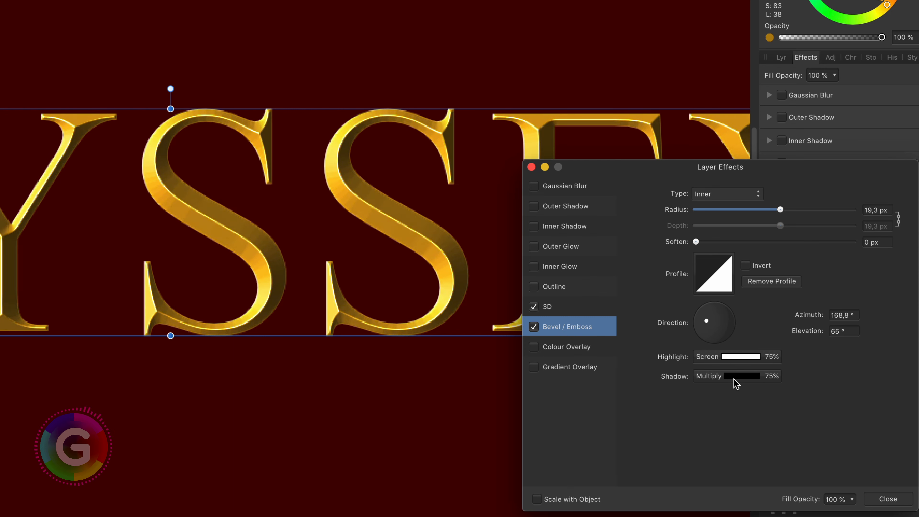
Change the bevel's shadow colour from black to a dark golden brown
{"action": "left_click", "coordinate": [740, 383]}
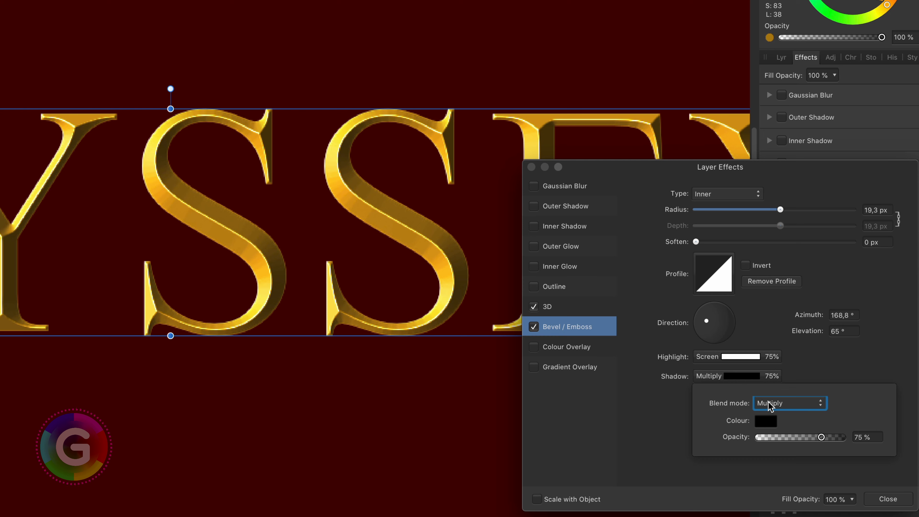
{"action": "left_click", "coordinate": [775, 420]}
{"action": "left_click_drag", "start_coordinate": [889, 516], "coordinate": [832, 506]}
{"action": "left_click", "coordinate": [831, 371]}
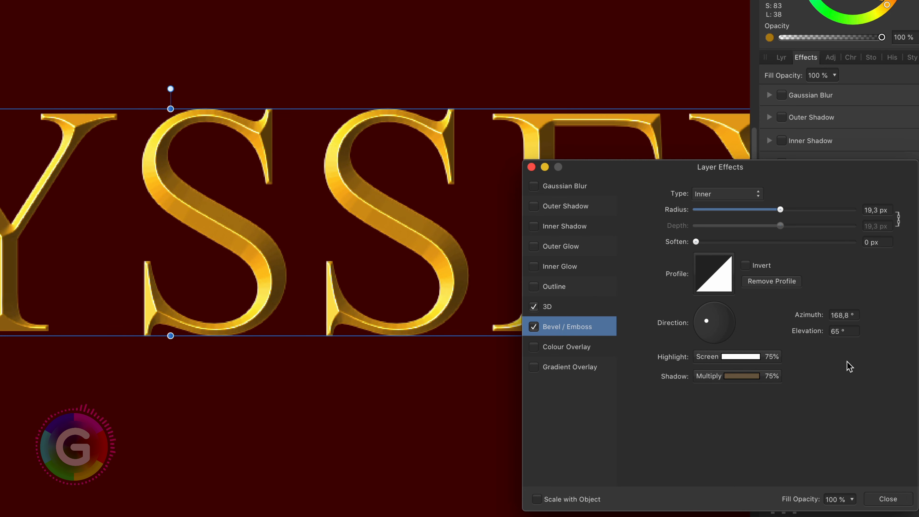
Enable the Inner Glow effect and set its blend mode to Hard Light
{"action": "left_click", "coordinate": [578, 267]}
{"action": "left_click", "coordinate": [536, 267]}
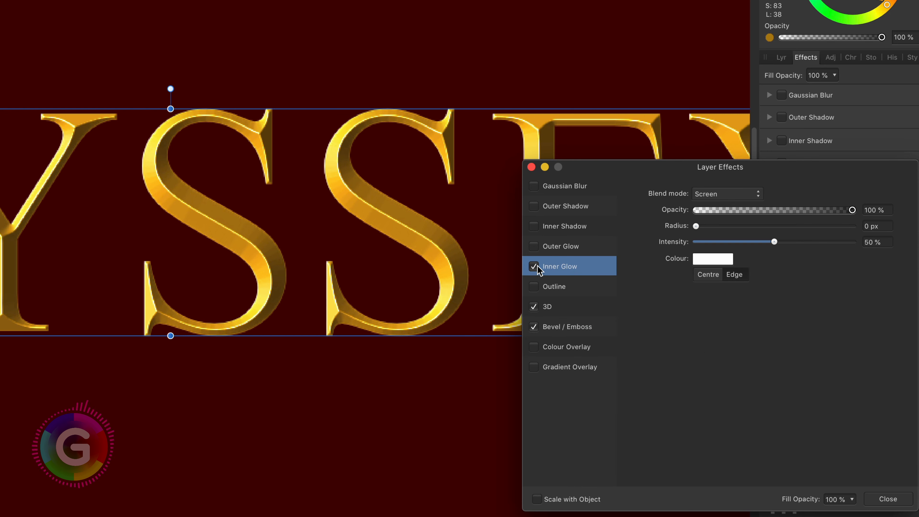
{"action": "left_click", "coordinate": [710, 195]}
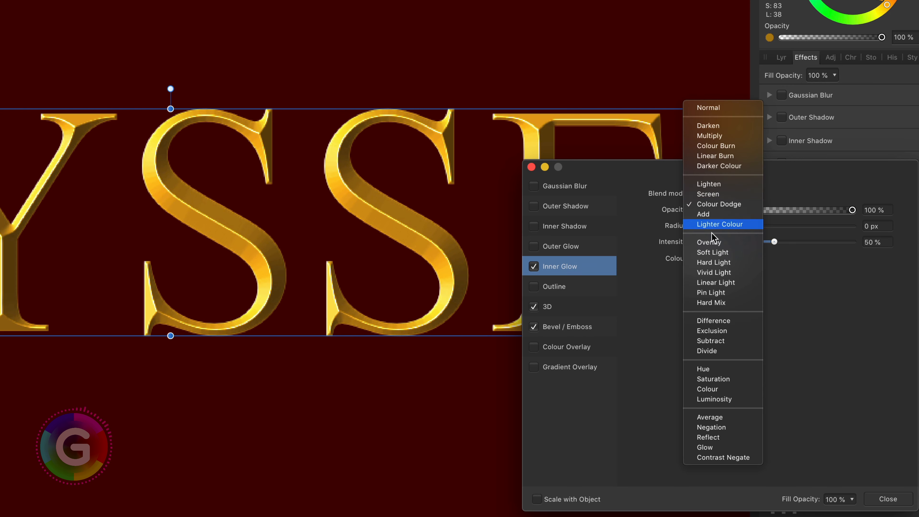
{"action": "left_click", "coordinate": [717, 262]}
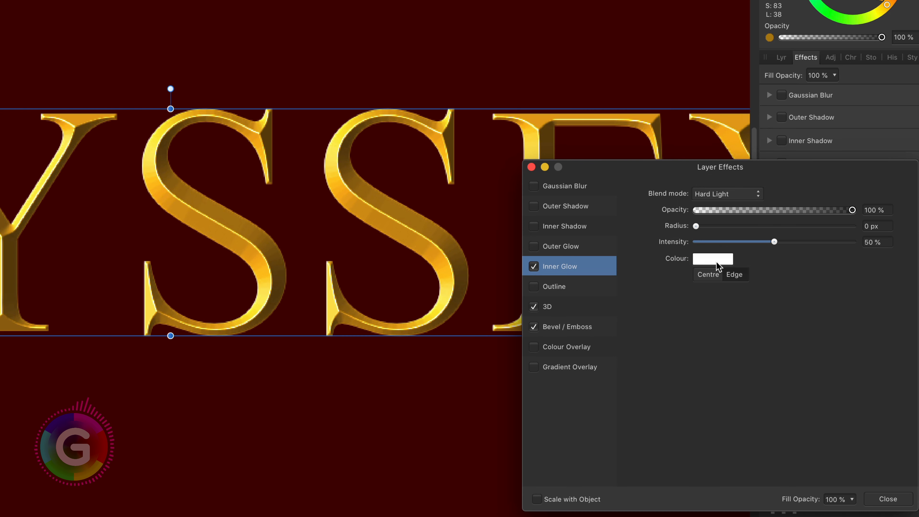
Set the inner glow radius to 0.8 px, intensity to 36%, and make it glow from the Centre
{"action": "left_click_drag", "start_coordinate": [696, 226], "coordinate": [724, 226]}
{"action": "left_click_drag", "start_coordinate": [775, 242], "coordinate": [753, 243]}
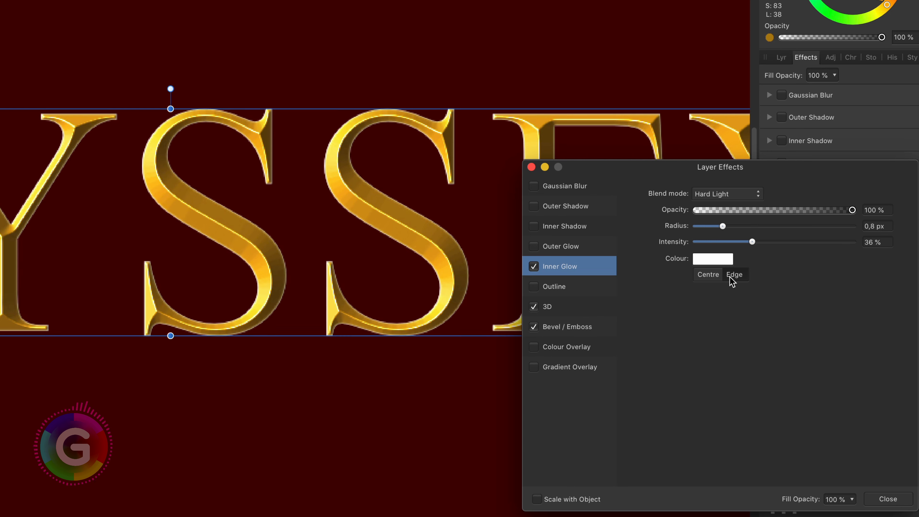
{"action": "left_click", "coordinate": [710, 278]}
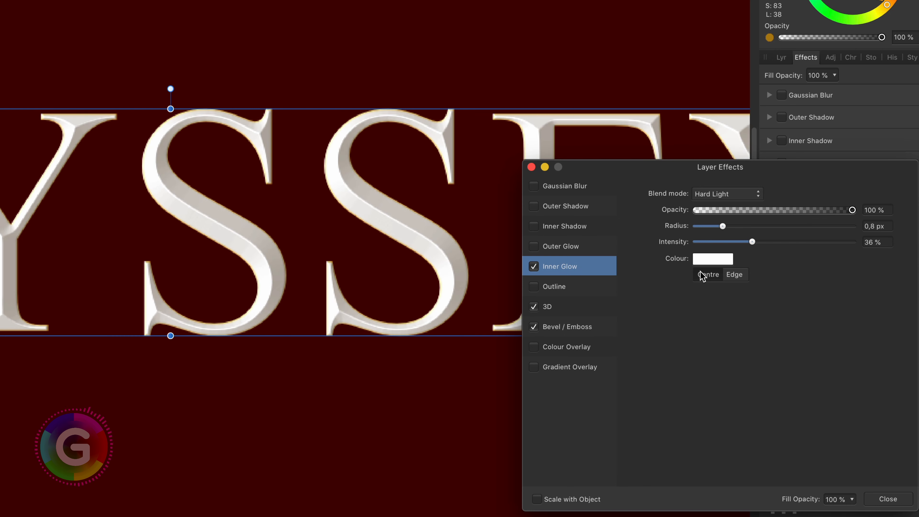
Change the inner glow colour from white to a muted olive gold
{"action": "left_click", "coordinate": [708, 260]}
{"action": "left_click_drag", "start_coordinate": [821, 394], "coordinate": [810, 411]}
{"action": "left_click_drag", "start_coordinate": [791, 372], "coordinate": [782, 361]}
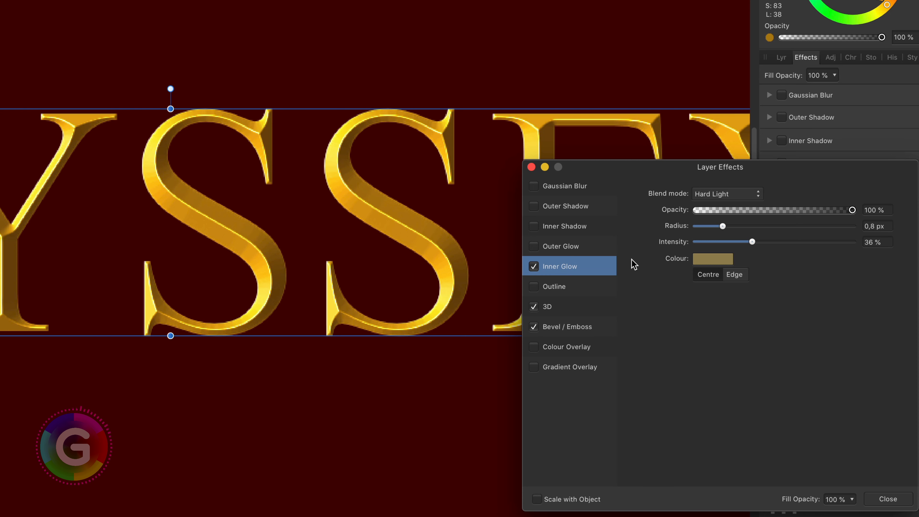
Enable the Inner Shadow effect and set its blend mode to Lighten
{"action": "left_click", "coordinate": [582, 230]}
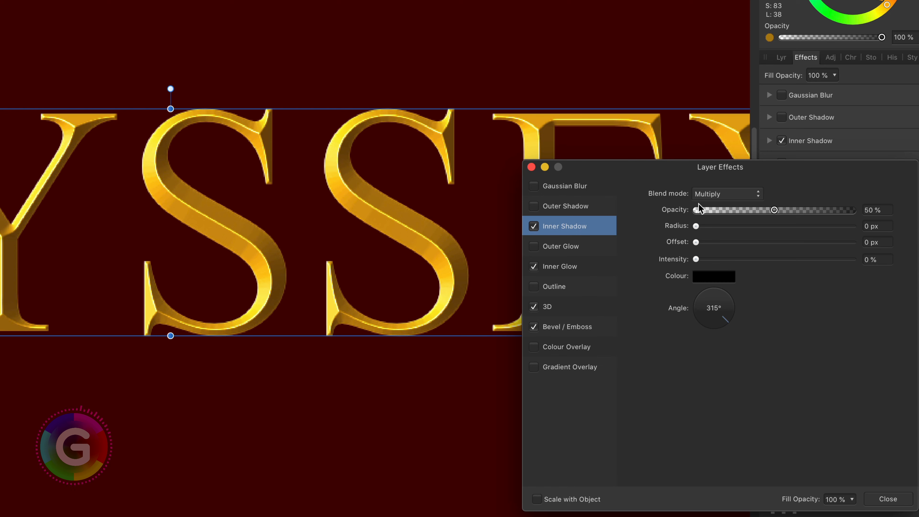
{"action": "left_click", "coordinate": [716, 193]}
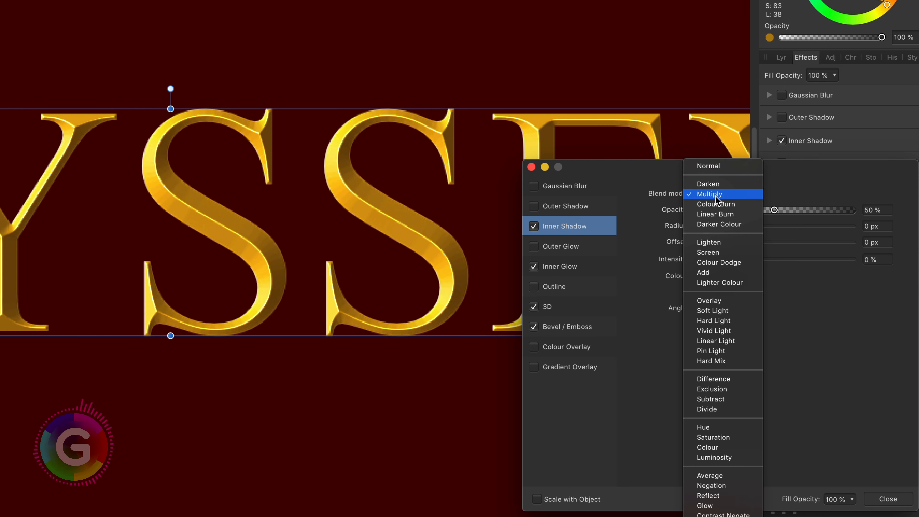
{"action": "left_click", "coordinate": [718, 241]}
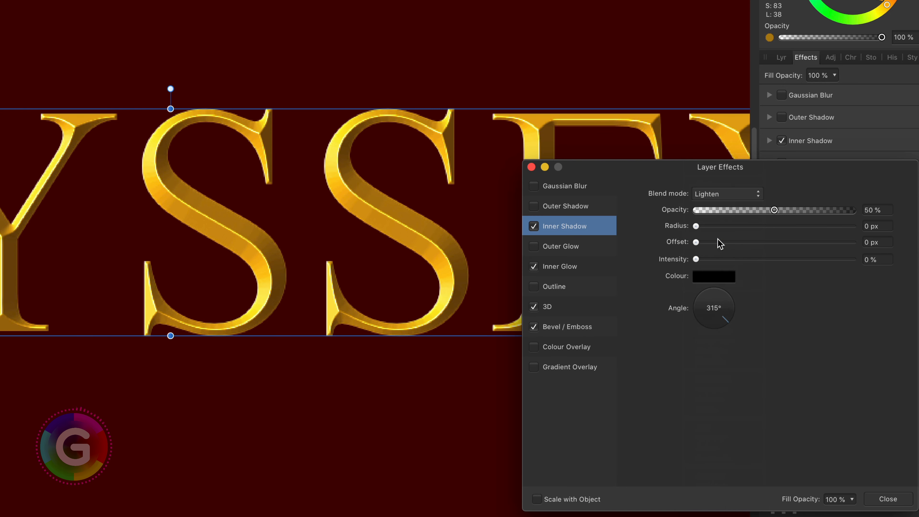
Change the inner shadow colour to a light yellow
{"action": "left_click", "coordinate": [725, 281]}
{"action": "left_click", "coordinate": [813, 433]}
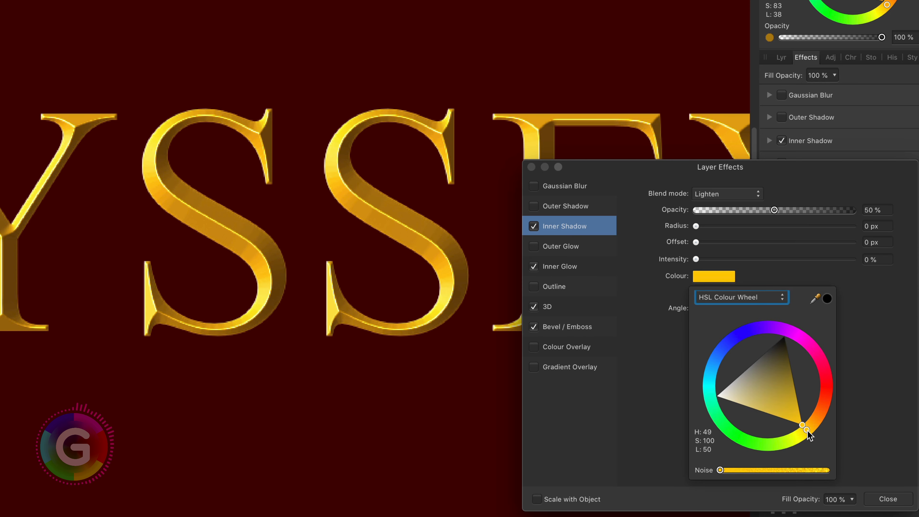
{"action": "left_click", "coordinate": [796, 413]}
{"action": "left_click", "coordinate": [770, 408]}
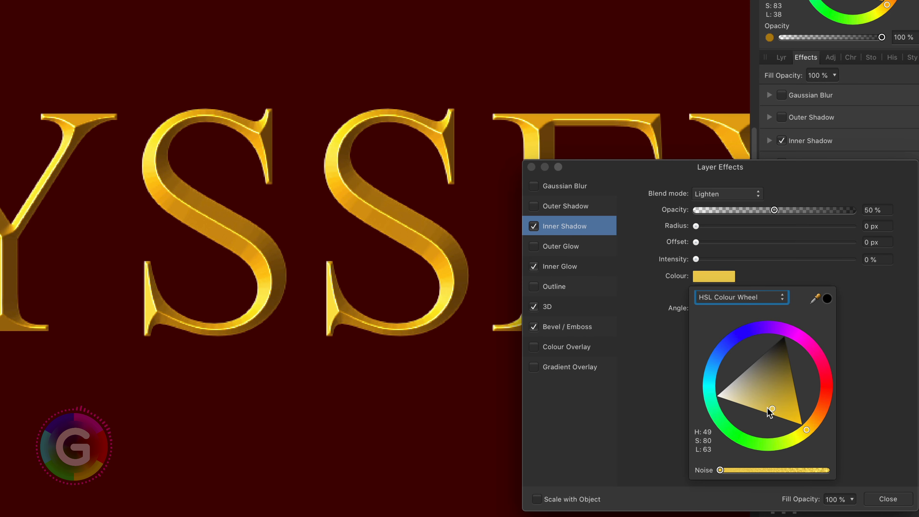
{"action": "left_click", "coordinate": [546, 231]}
Set the inner shadow to 29% opacity, 34.4 px radius, 0.4 px offset, 59% intensity and 135° angle, and close the dialog
{"action": "left_click_drag", "start_coordinate": [696, 226], "coordinate": [778, 227]}
{"action": "left_click_drag", "start_coordinate": [696, 242], "coordinate": [757, 261]}
{"action": "scroll", "coordinate": [375, 243], "scroll_direction": "up", "scroll_amount": 3}
{"action": "left_click_drag", "start_coordinate": [710, 243], "coordinate": [760, 260]}
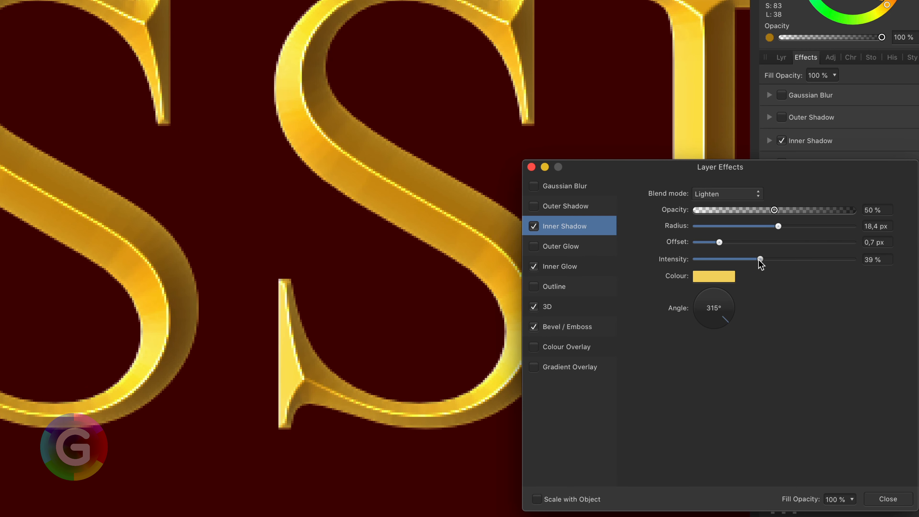
{"action": "left_click_drag", "start_coordinate": [696, 318], "coordinate": [693, 293]}
{"action": "left_click_drag", "start_coordinate": [762, 259], "coordinate": [788, 260]}
{"action": "left_click_drag", "start_coordinate": [719, 242], "coordinate": [711, 242]}
{"action": "left_click_drag", "start_coordinate": [779, 227], "coordinate": [742, 210]}
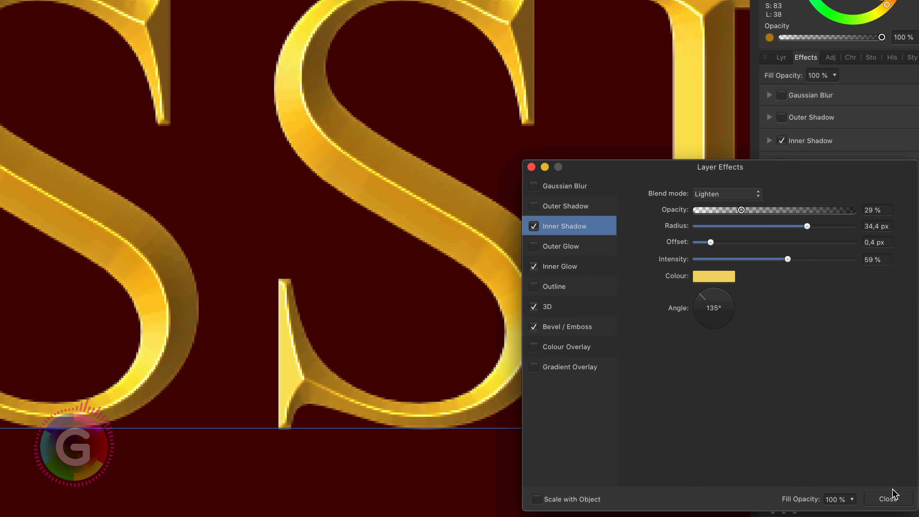
{"action": "left_click", "coordinate": [889, 499]}
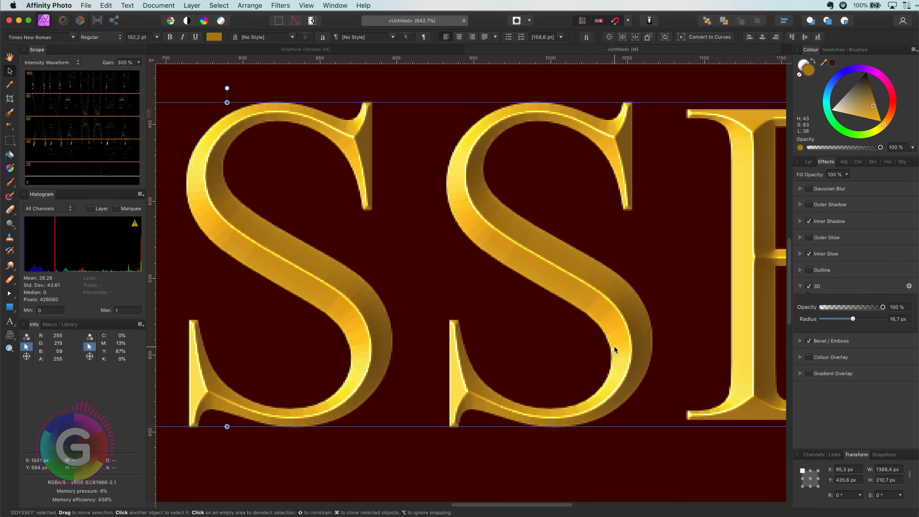
Reopen the ODYSSEY text's layer effects and enable Scale with Object
{"action": "left_click", "coordinate": [807, 162]}
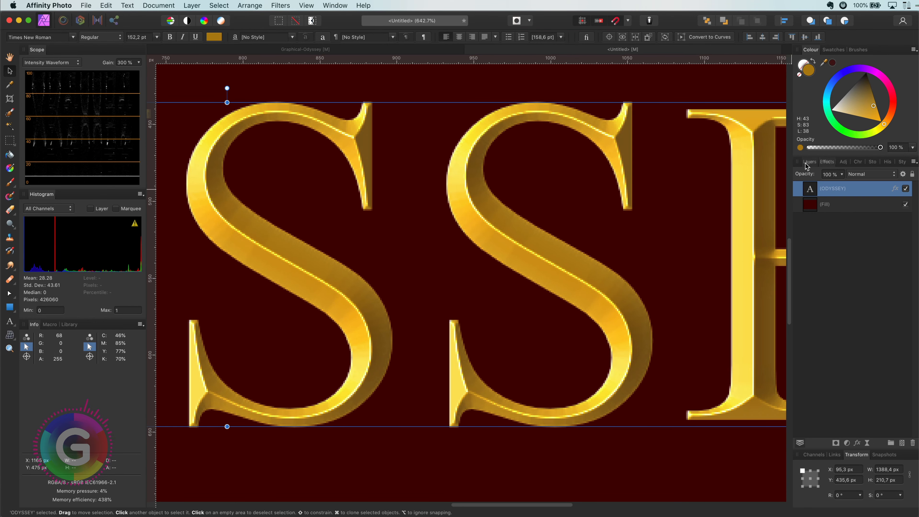
{"action": "key", "text": "super+0"}
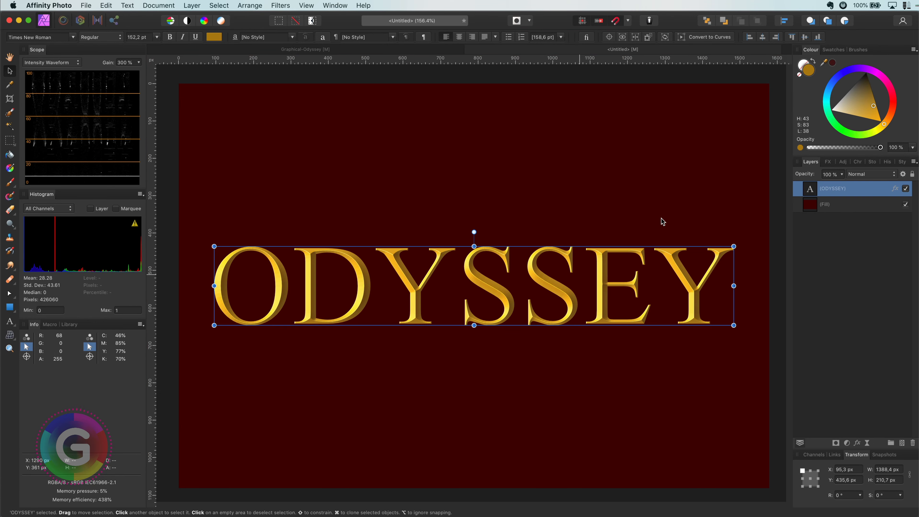
{"action": "key", "text": "super+d"}
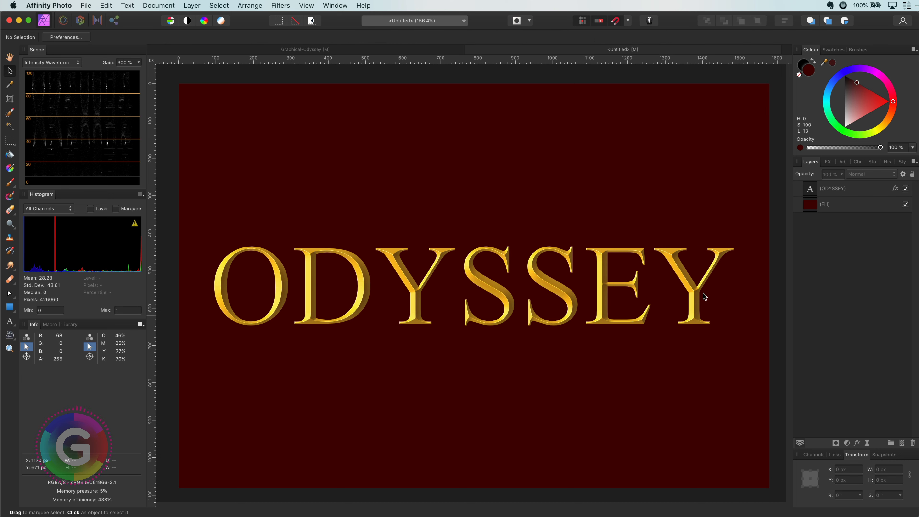
{"action": "left_click", "coordinate": [829, 163]}
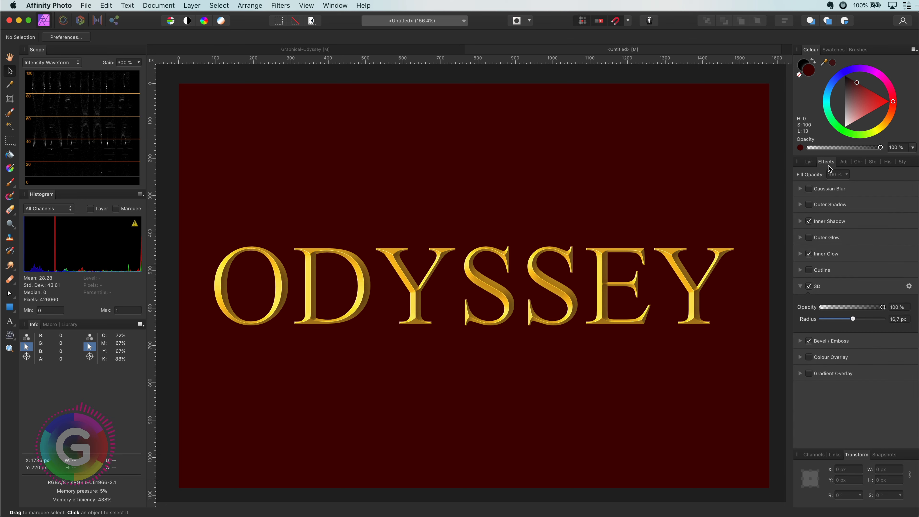
{"action": "left_click", "coordinate": [911, 289]}
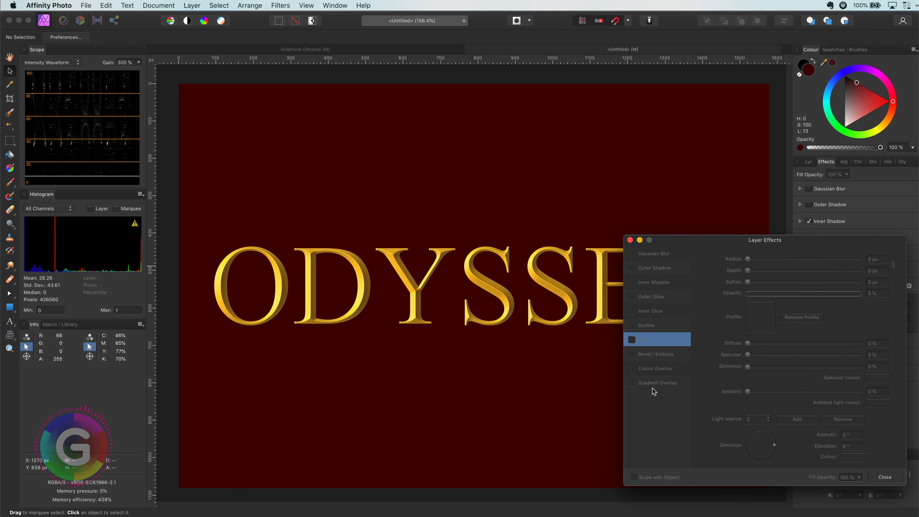
{"action": "left_click", "coordinate": [809, 162]}
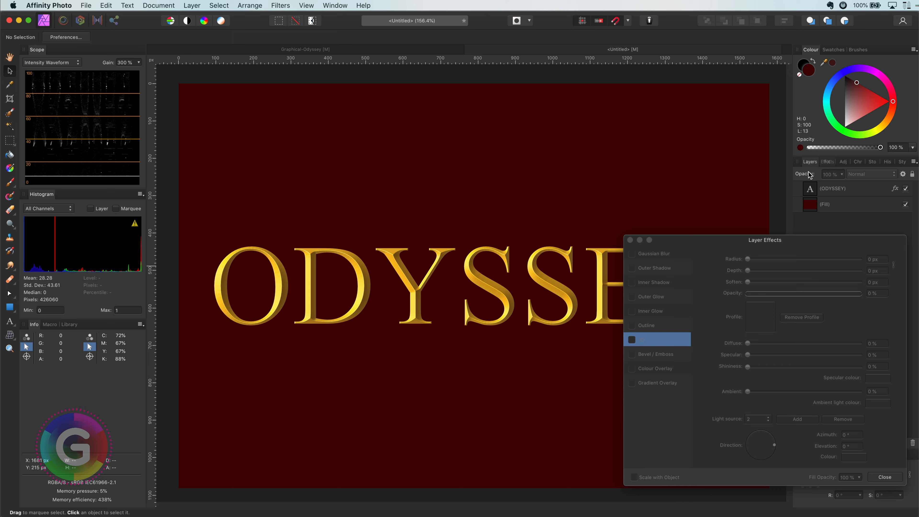
{"action": "left_click", "coordinate": [811, 194]}
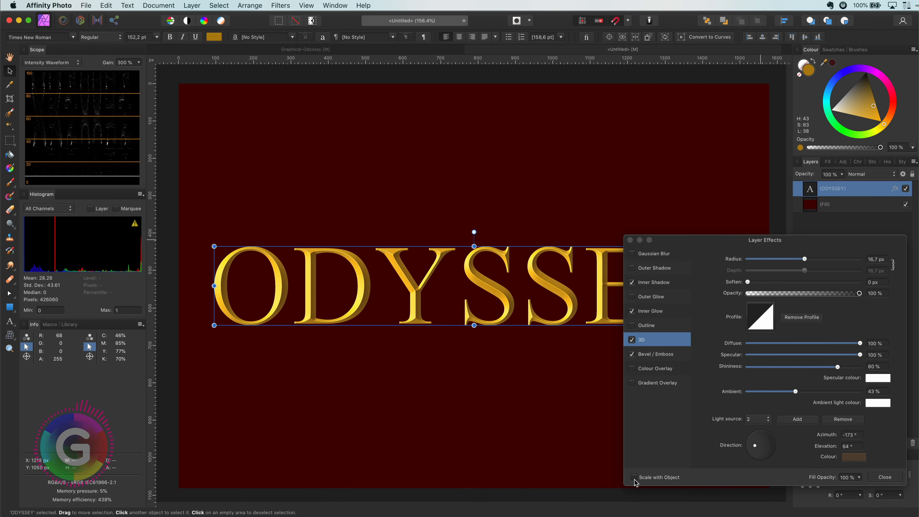
{"action": "left_click", "coordinate": [634, 479]}
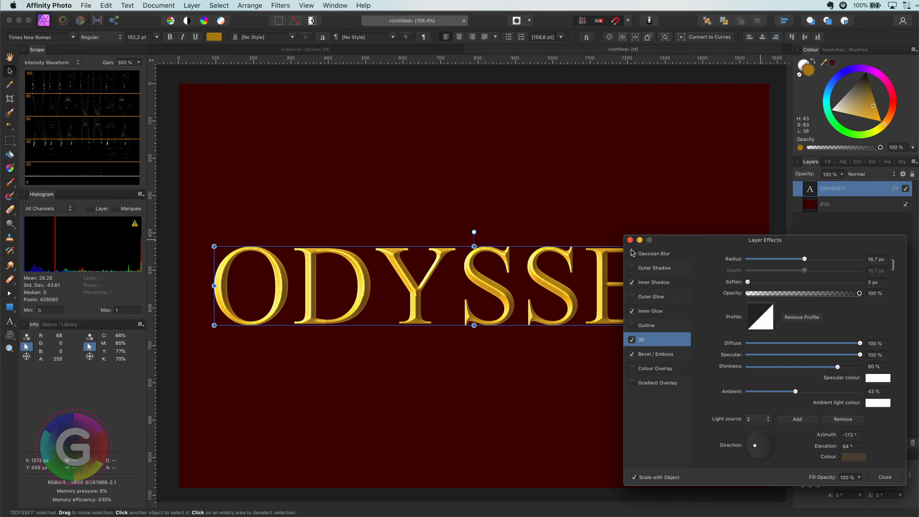
{"action": "left_click", "coordinate": [631, 241]}
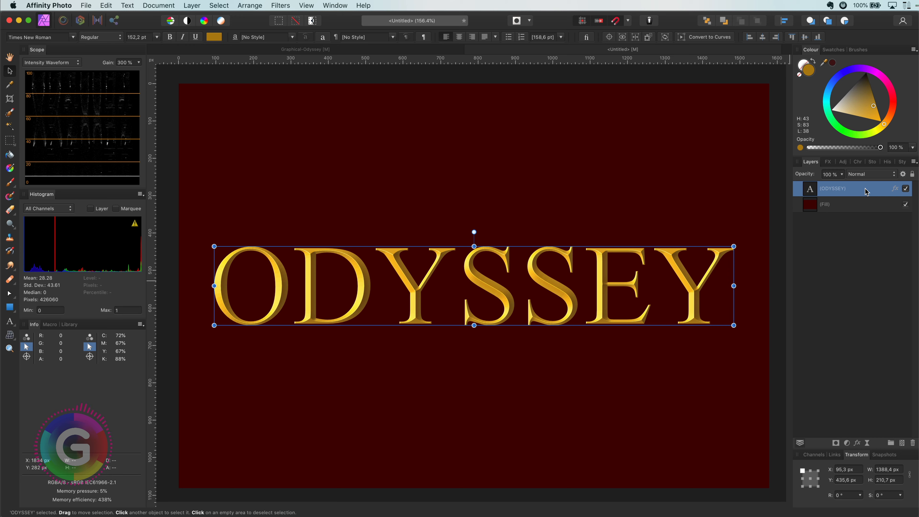
Save the text's effects as a new style from the selection in the Styles panel
{"action": "left_click", "coordinate": [902, 163]}
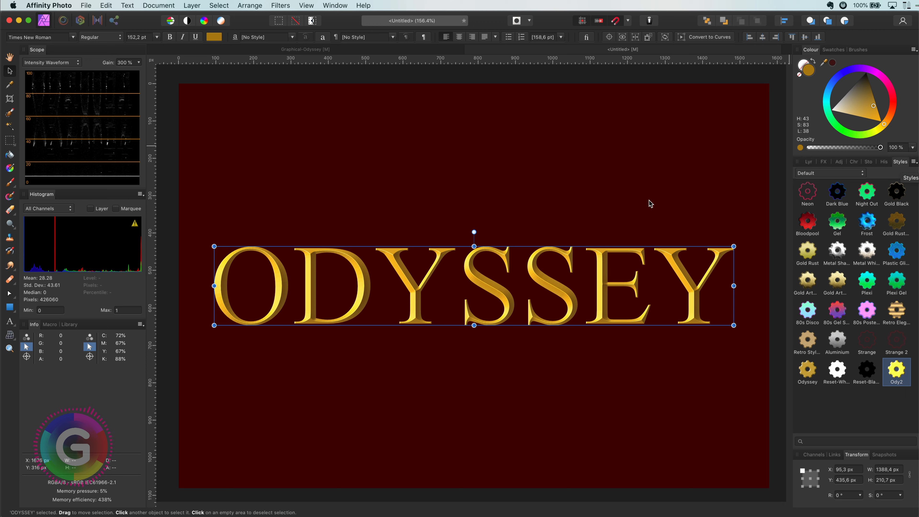
{"action": "mouse_move", "coordinate": [350, 204]}
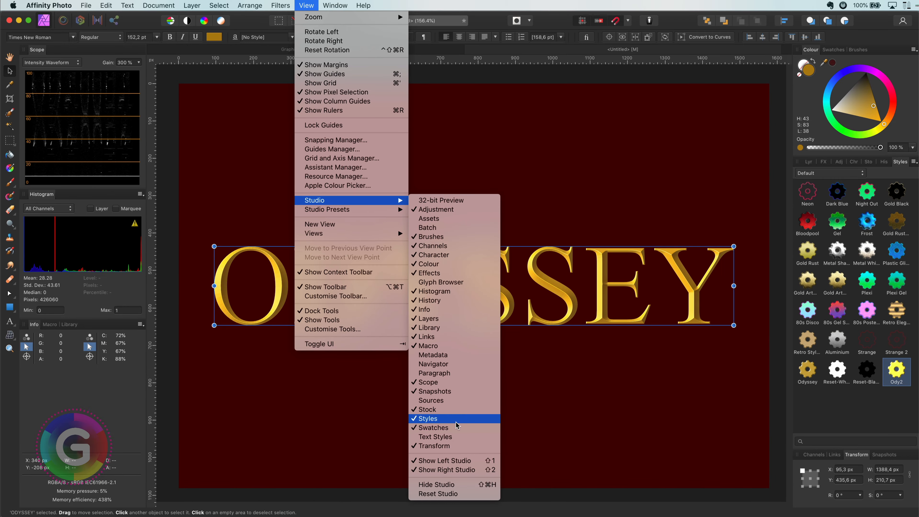
{"action": "left_click", "coordinate": [656, 216]}
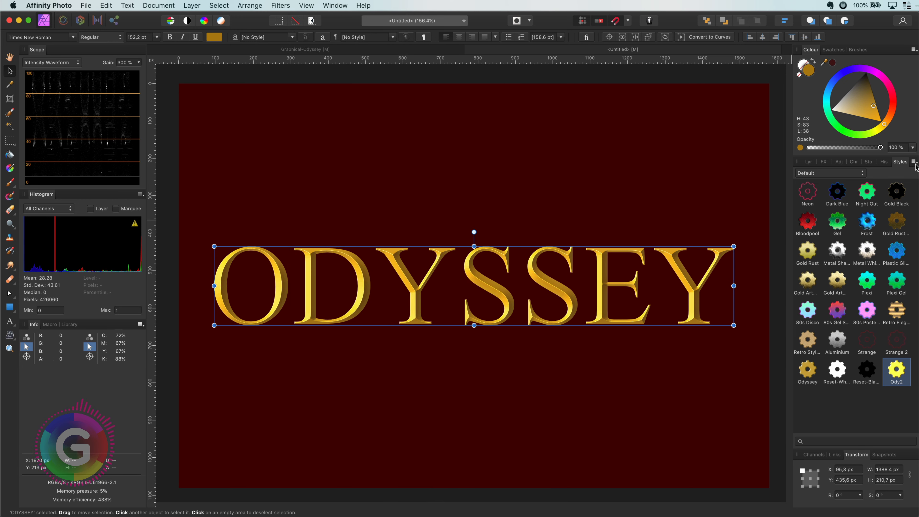
{"action": "left_click", "coordinate": [914, 164]}
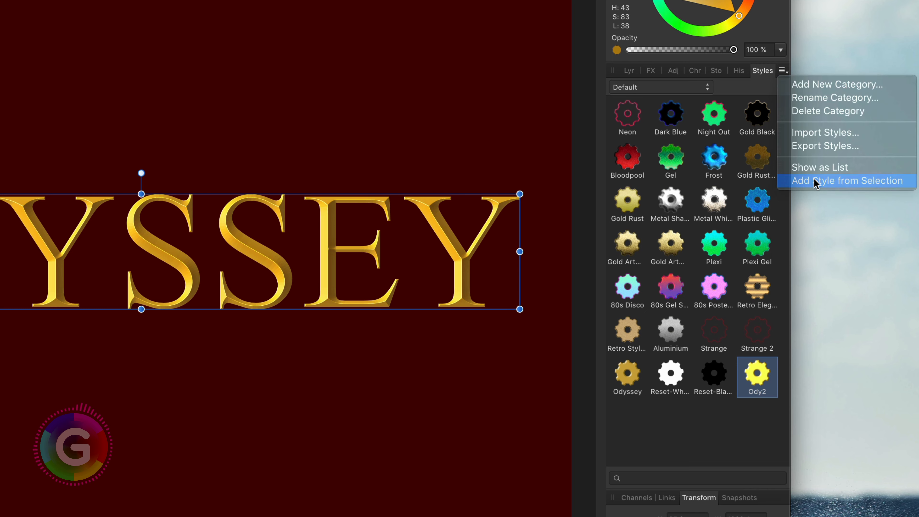
{"action": "left_click", "coordinate": [816, 181]}
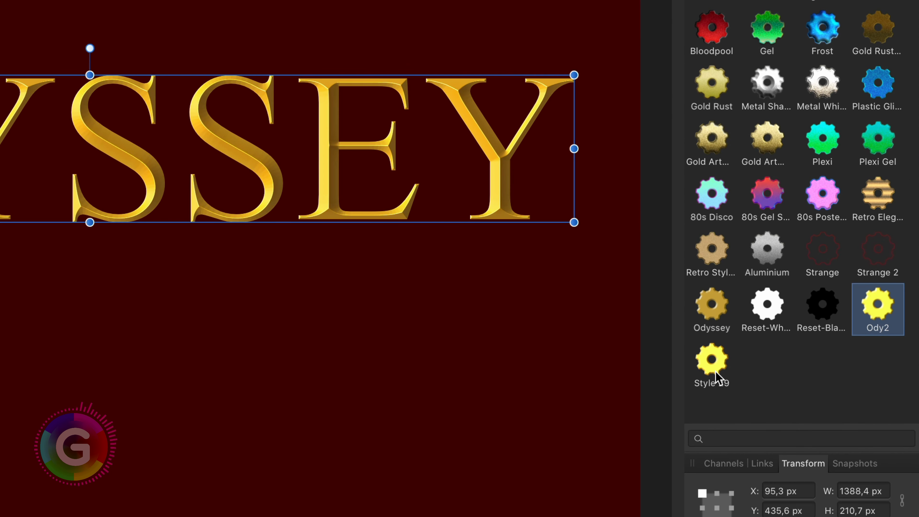
Rename the newly saved style with a name beginning with MyCoolRo
{"action": "left_click", "coordinate": [744, 370]}
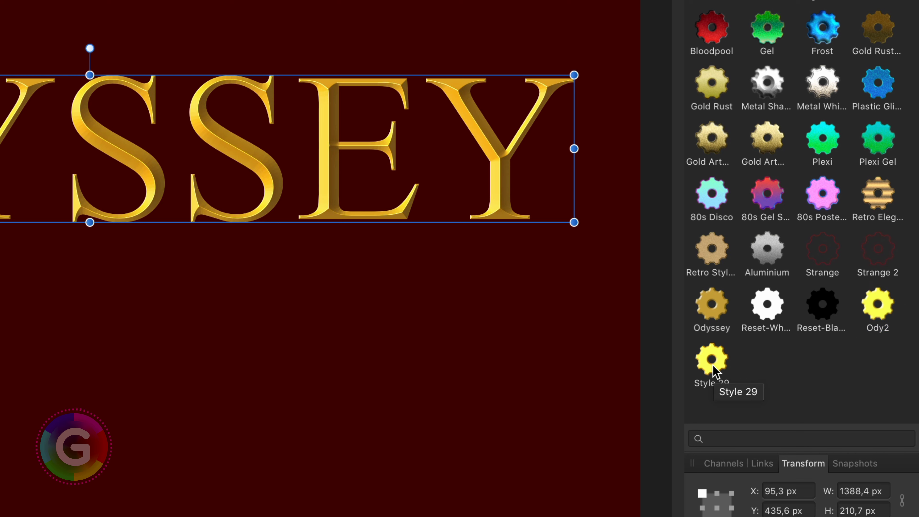
{"action": "right_click", "coordinate": [713, 367]}
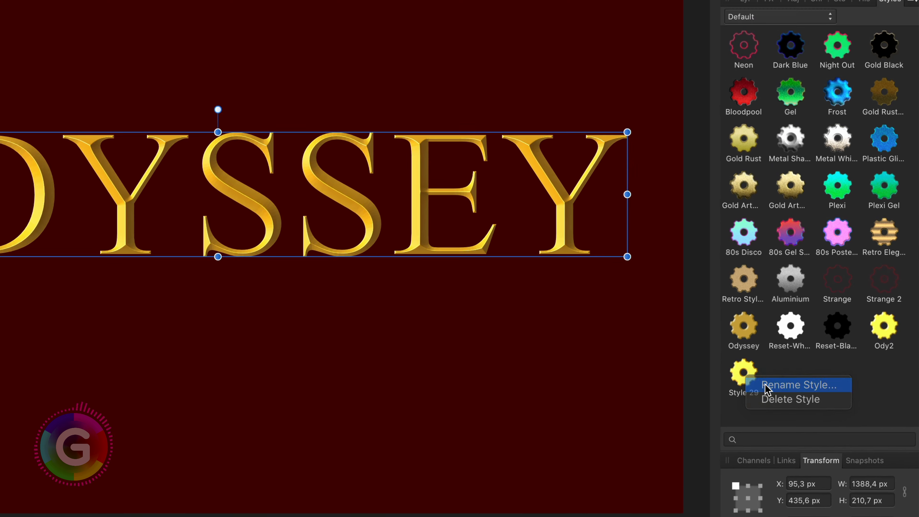
{"action": "left_click", "coordinate": [766, 386]}
{"action": "type", "text": "MyCoolRomanGold"}
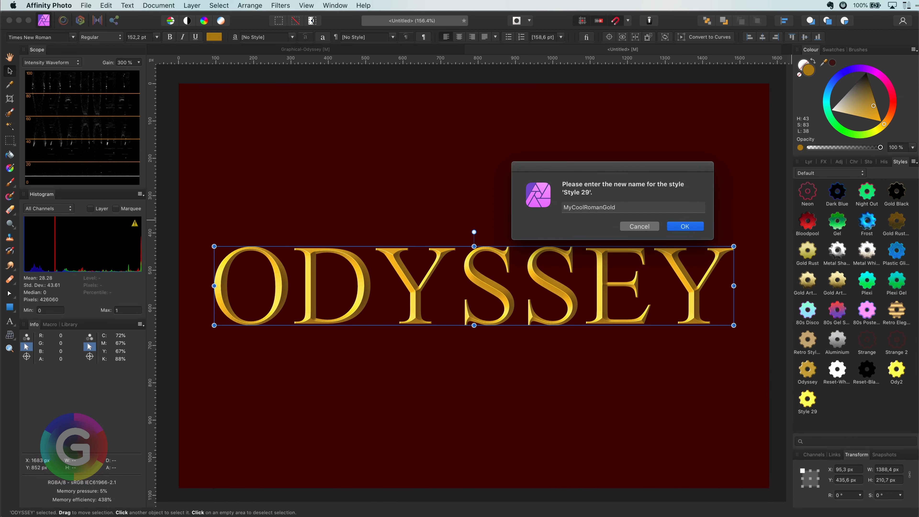
{"action": "key", "text": "Return"}
Create MY art text above ODYSSEY, resize and reposition it, and set its fill to white
{"action": "left_click", "coordinate": [10, 322]}
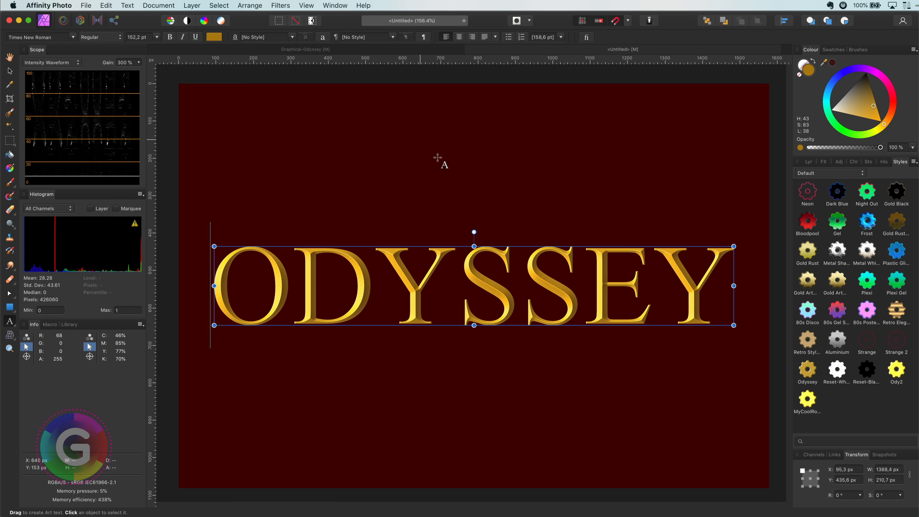
{"action": "left_click_drag", "start_coordinate": [422, 143], "coordinate": [490, 213]}
{"action": "type", "text": "MY"}
{"action": "left_click", "coordinate": [10, 71]}
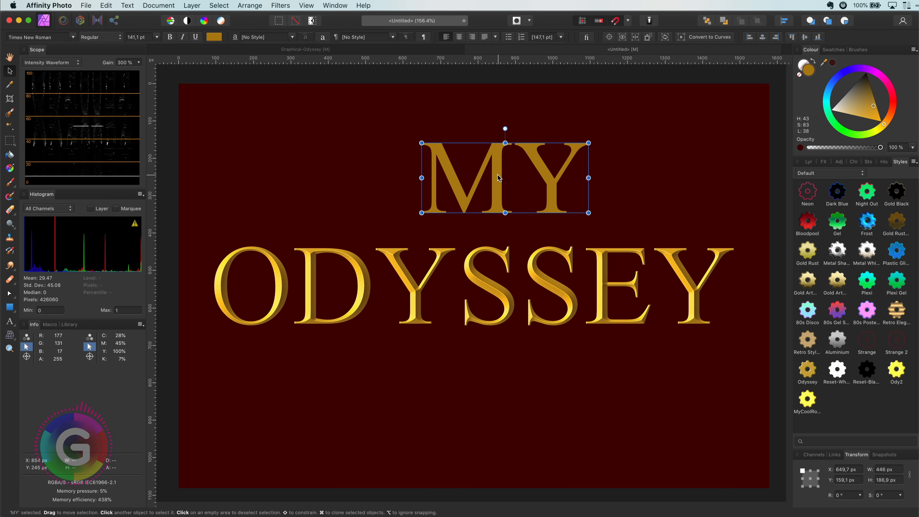
{"action": "left_click_drag", "start_coordinate": [499, 177], "coordinate": [485, 181]}
{"action": "left_click_drag", "start_coordinate": [576, 216], "coordinate": [552, 206]}
{"action": "left_click_drag", "start_coordinate": [873, 106], "coordinate": [786, 120]}
{"action": "left_click_drag", "start_coordinate": [514, 175], "coordinate": [517, 181]}
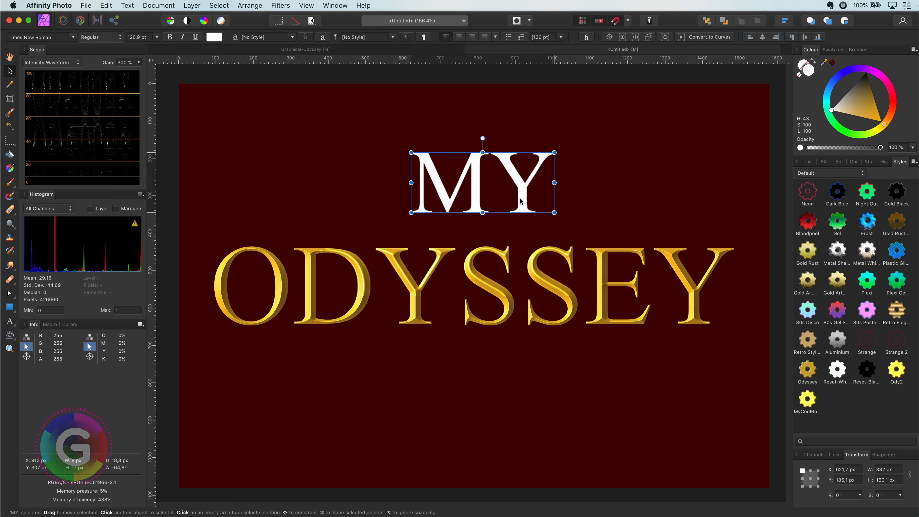
Apply the newly saved style to the MY text and resize it
{"action": "left_click", "coordinate": [809, 400]}
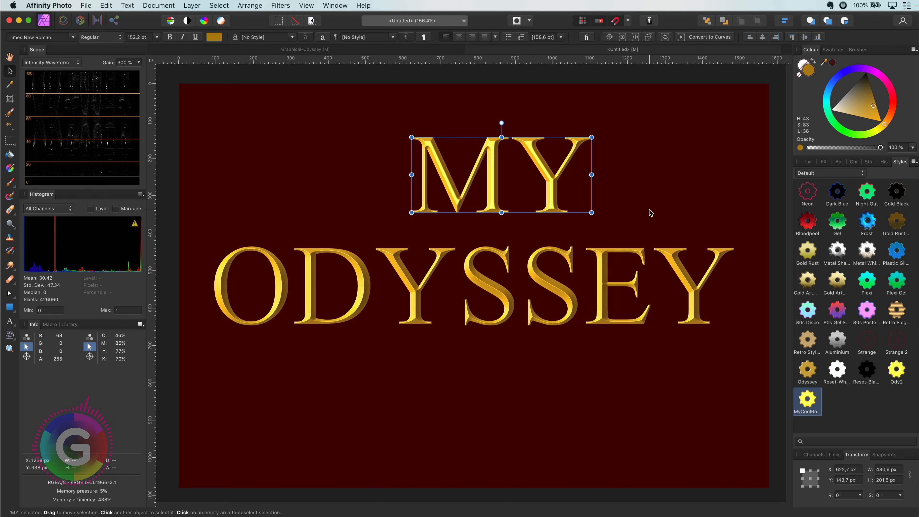
{"action": "left_click_drag", "start_coordinate": [592, 212], "coordinate": [538, 210]}
{"action": "left_click_drag", "start_coordinate": [566, 156], "coordinate": [524, 170]}
{"action": "left_click", "coordinate": [564, 184]}
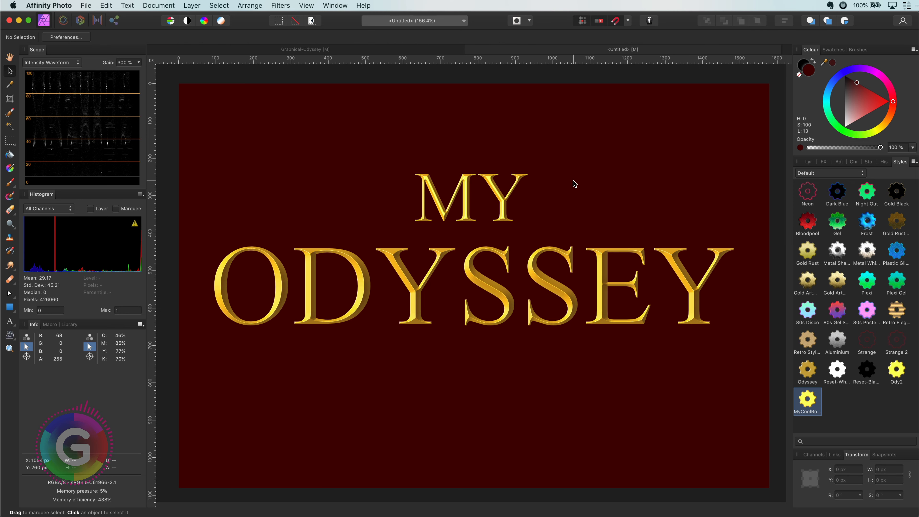
Delete the MY text
{"action": "left_click_drag", "start_coordinate": [501, 207], "coordinate": [503, 212]}
{"action": "left_click", "coordinate": [569, 209]}
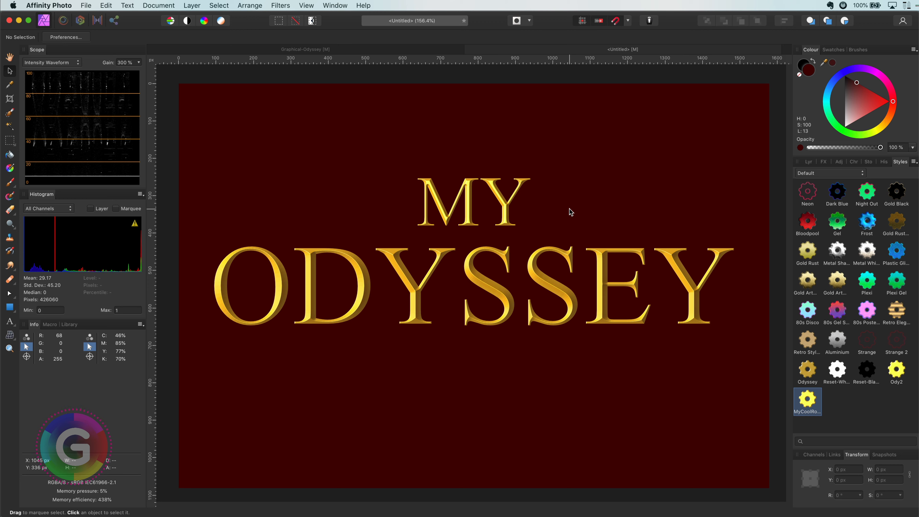
{"action": "left_click", "coordinate": [505, 209]}
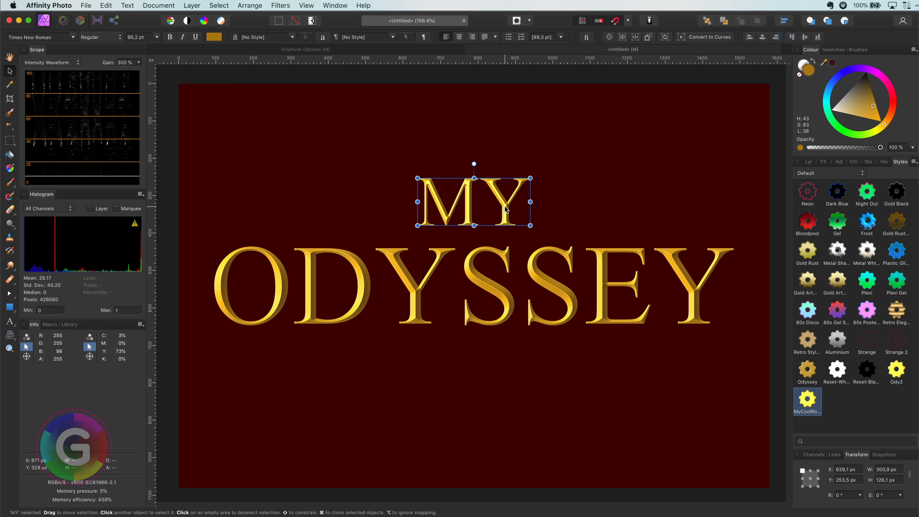
{"action": "key", "text": "Delete"}
Create new white MY art text above ODYSSEY with the Art Text tool
{"action": "key", "text": "t"}
{"action": "left_click_drag", "start_coordinate": [396, 132], "coordinate": [452, 188]}
{"action": "type", "text": "MY"}
{"action": "key", "text": "Escape"}
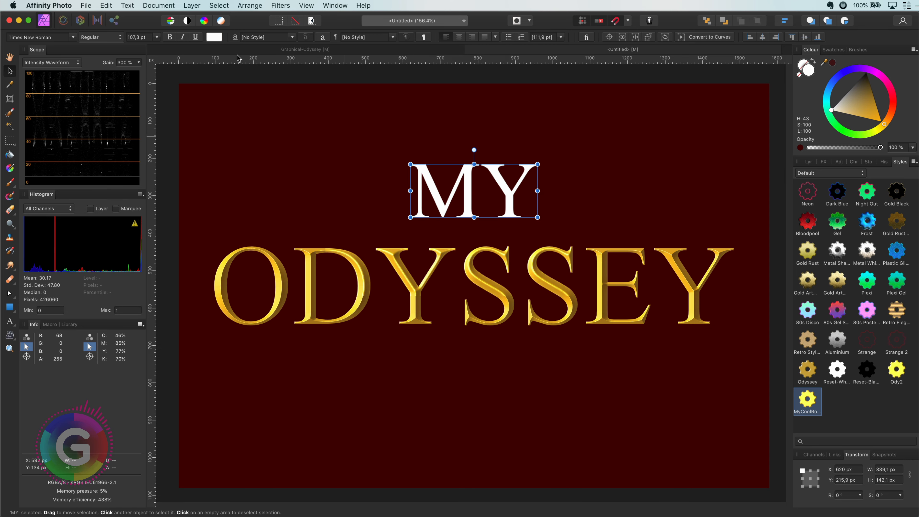
Copy the ODYSSEY text and paste its effects onto the MY text with Paste FX
{"action": "left_click", "coordinate": [470, 286]}
{"action": "left_click", "coordinate": [105, 5]}
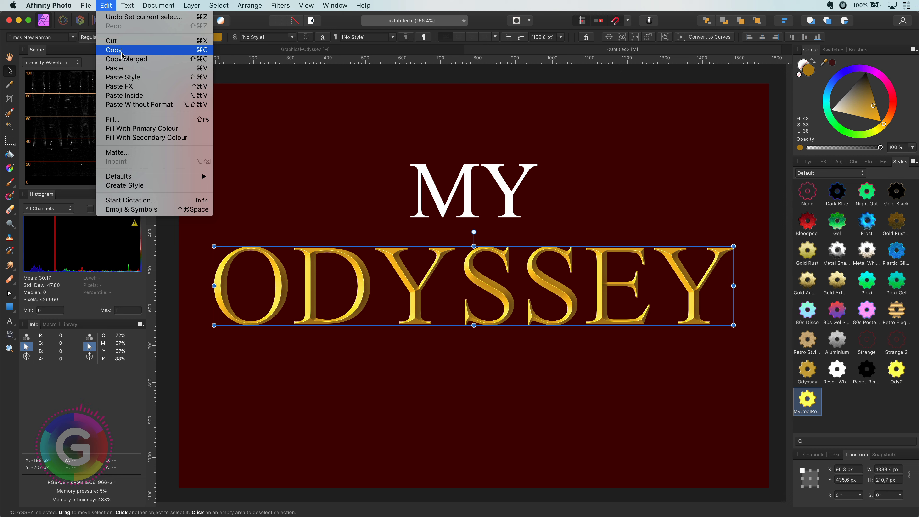
{"action": "left_click", "coordinate": [122, 55]}
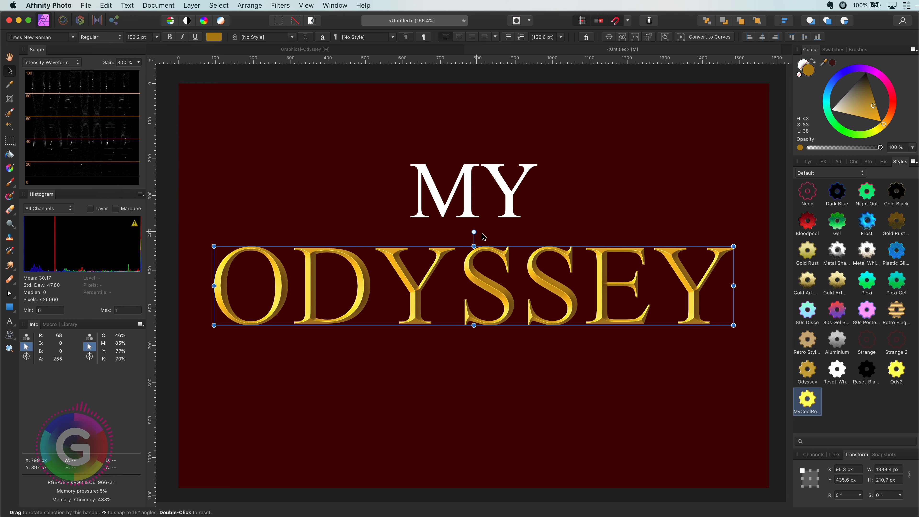
{"action": "left_click", "coordinate": [471, 207]}
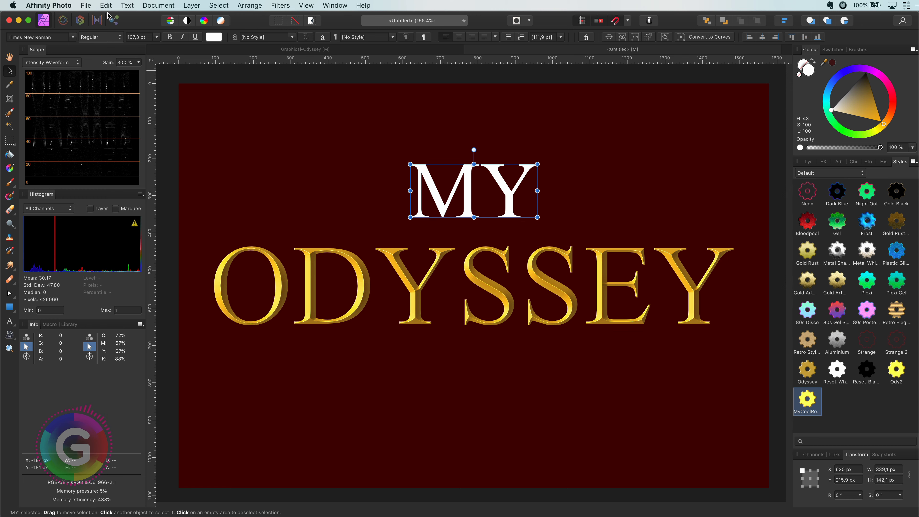
{"action": "left_click", "coordinate": [106, 6]}
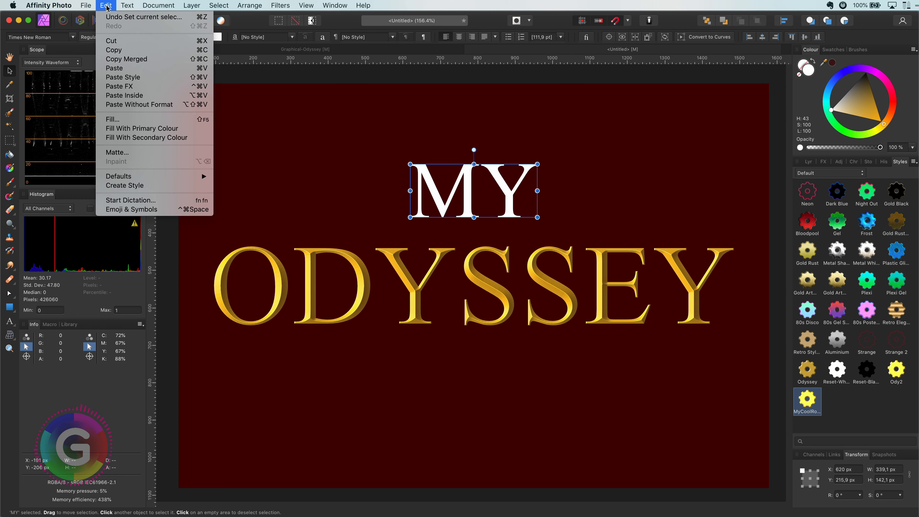
{"action": "left_click", "coordinate": [133, 87]}
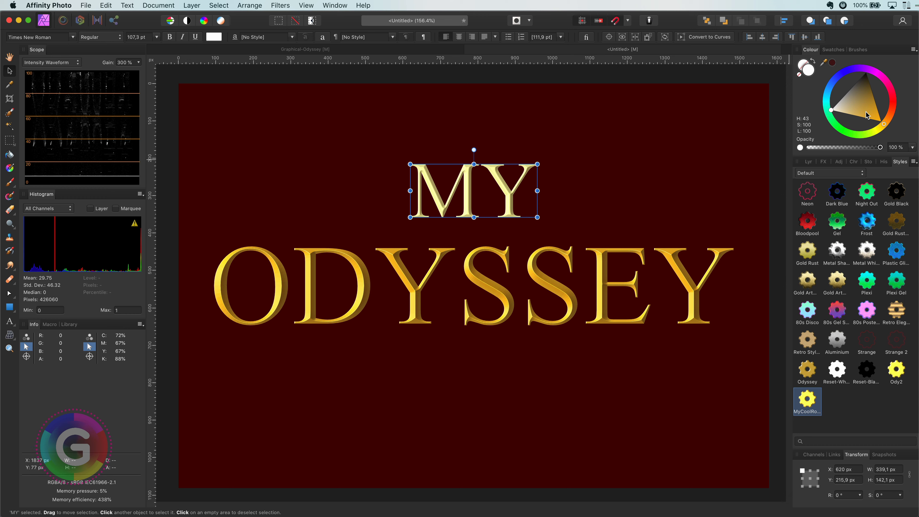
Lighten the MY text's fill colour, then select the MY text and delete it
{"action": "left_click", "coordinate": [811, 162]}
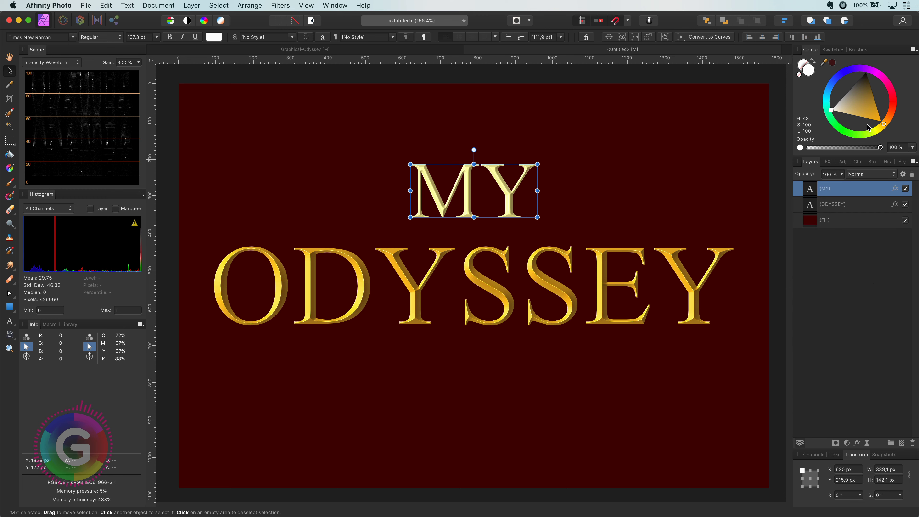
{"action": "left_click_drag", "start_coordinate": [868, 126], "coordinate": [877, 104]}
{"action": "key", "text": "super+d"}
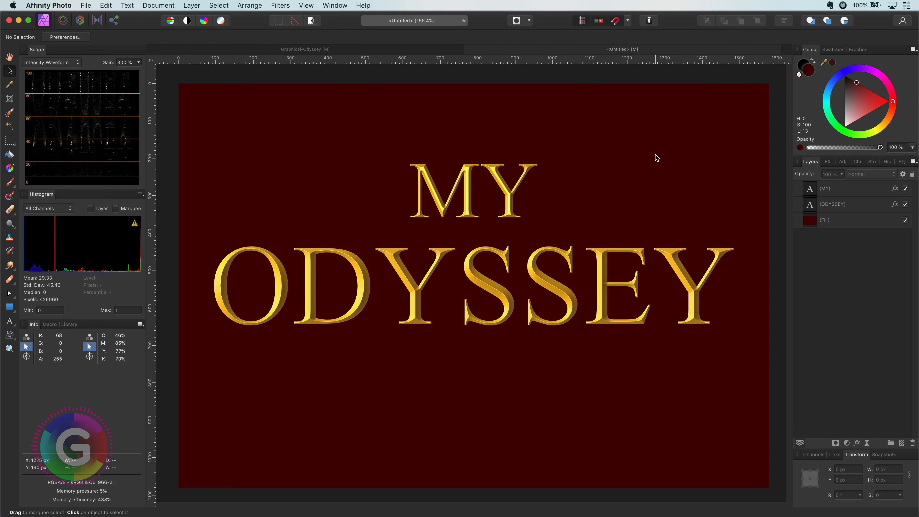
{"action": "left_click", "coordinate": [513, 197]}
{"action": "key", "text": "Delete"}
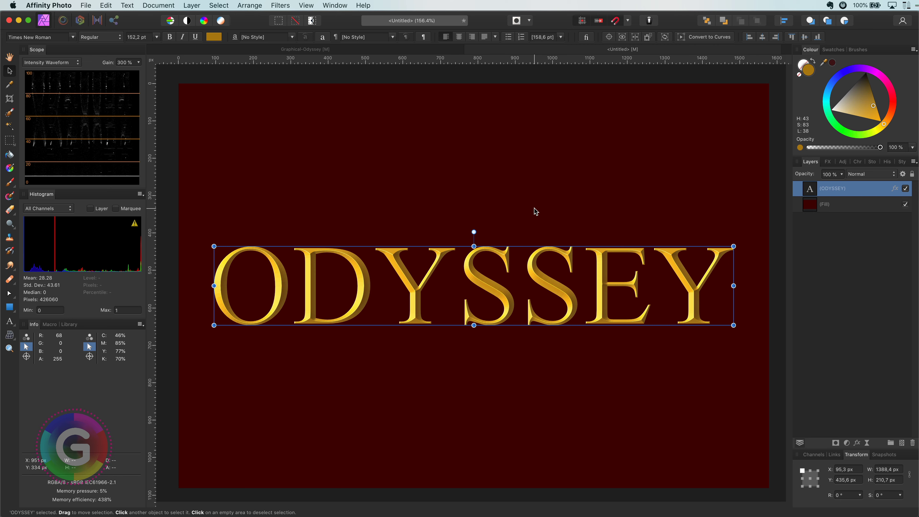
Draw a white circle about 214 px wide over the D and set its blend mode to Screen
{"action": "left_click", "coordinate": [10, 306]}
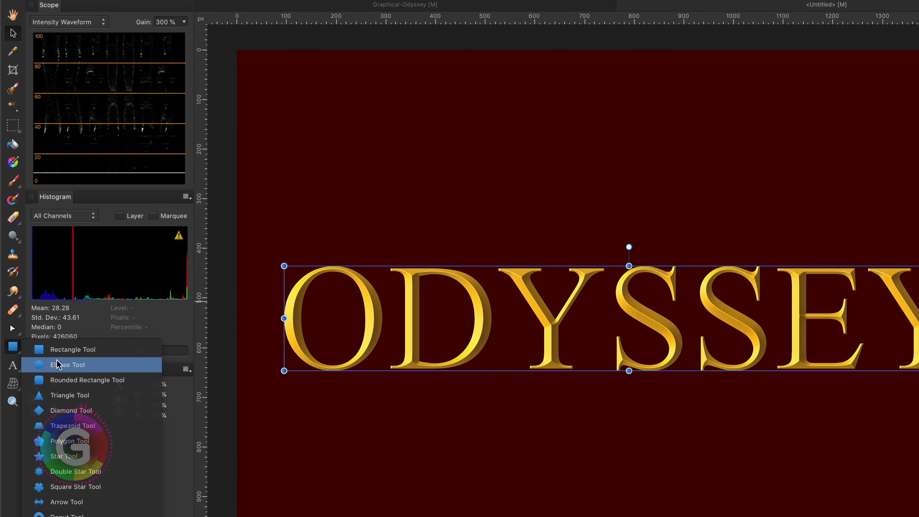
{"action": "left_click", "coordinate": [57, 364]}
{"action": "left_click_drag", "start_coordinate": [433, 230], "coordinate": [539, 335]}
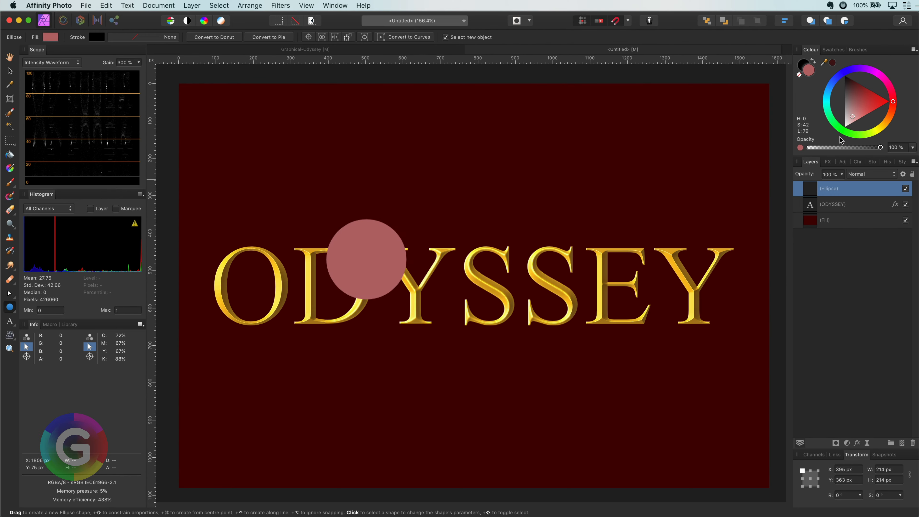
{"action": "left_click", "coordinate": [845, 127]}
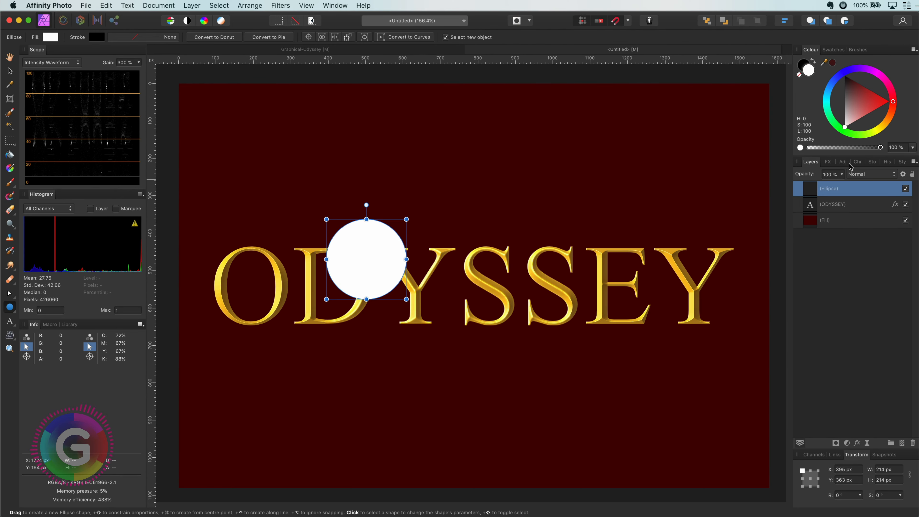
{"action": "left_click", "coordinate": [860, 179]}
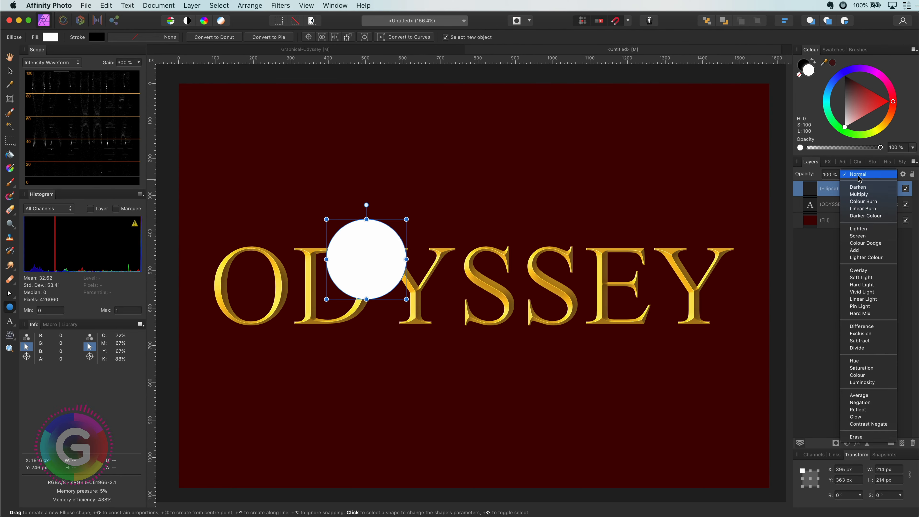
{"action": "left_click", "coordinate": [868, 237]}
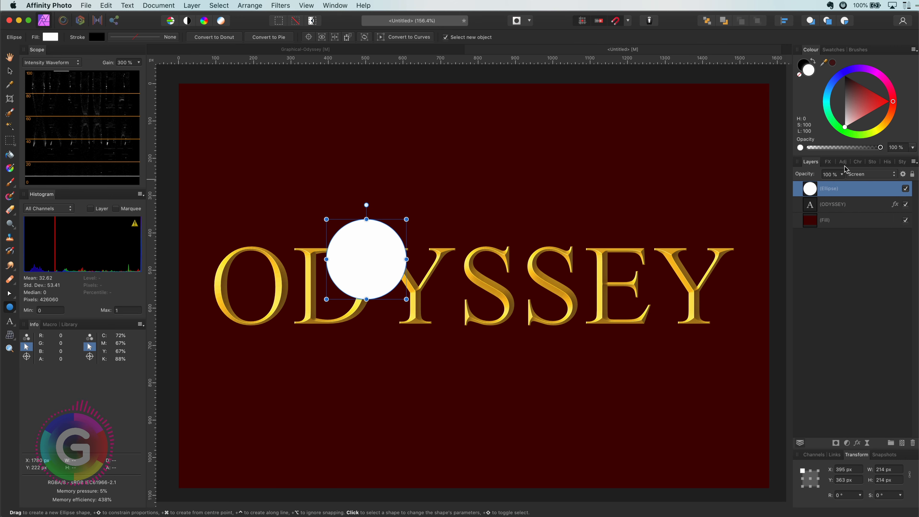
Enable a Gaussian Blur effect on the circle and increase its radius
{"action": "left_click", "coordinate": [829, 162]}
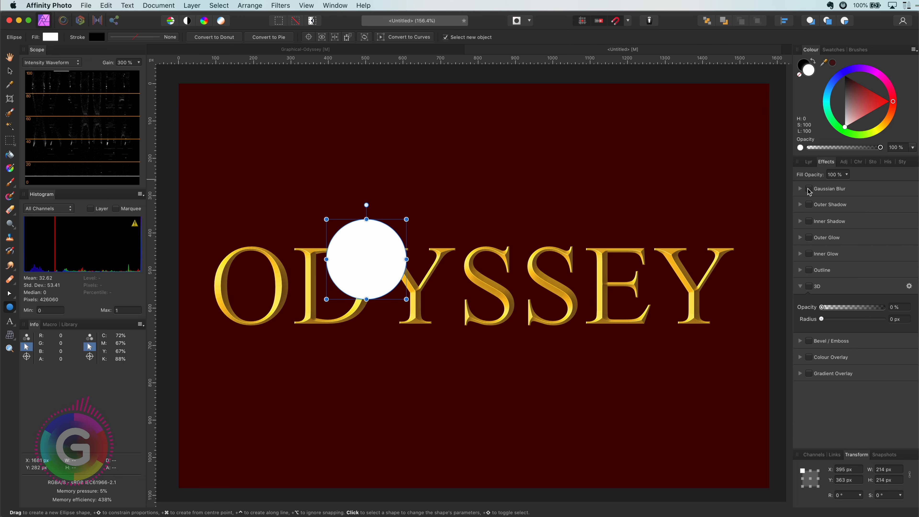
{"action": "left_click", "coordinate": [809, 189]}
{"action": "left_click_drag", "start_coordinate": [817, 209], "coordinate": [860, 214]}
{"action": "left_click", "coordinate": [810, 162]}
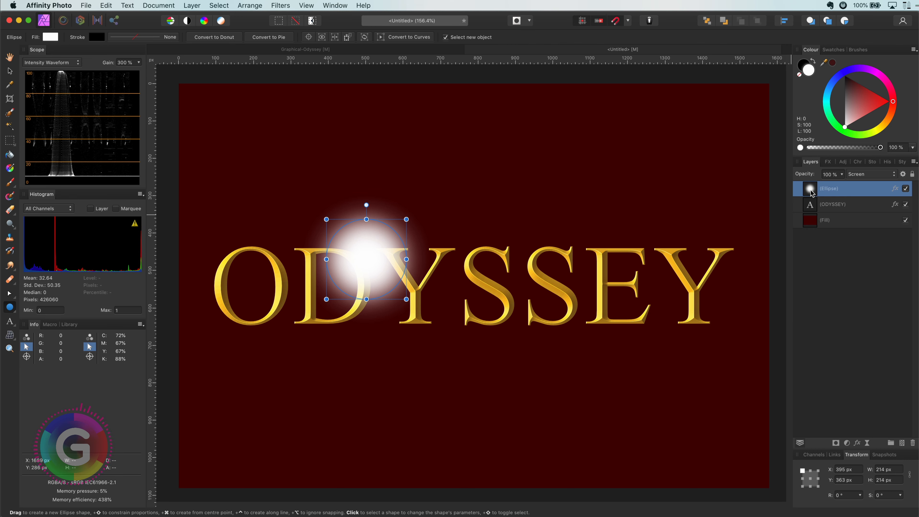
Nest the blurred circle inside the ODYSSEY text layer and change its fill to gold
{"action": "left_click_drag", "start_coordinate": [812, 192], "coordinate": [833, 205]}
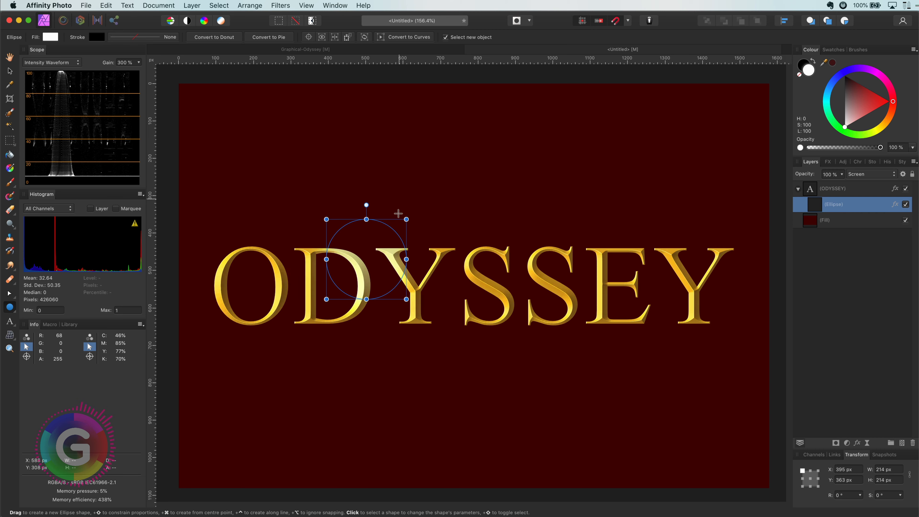
{"action": "mouse_move", "coordinate": [879, 127]}
{"action": "left_mouse_down"}
{"action": "mouse_move", "coordinate": [889, 118]}
{"action": "mouse_move", "coordinate": [825, 108]}
{"action": "mouse_move", "coordinate": [863, 106]}
{"action": "mouse_move", "coordinate": [884, 120]}
{"action": "left_mouse_up"}
Reshape the glow ellipse to about 182 × 163 px and position it over the D and Y
{"action": "scroll", "coordinate": [336, 271], "scroll_direction": "up", "scroll_amount": 5}
{"action": "key", "text": "v"}
{"action": "left_click_drag", "start_coordinate": [471, 324], "coordinate": [419, 289]}
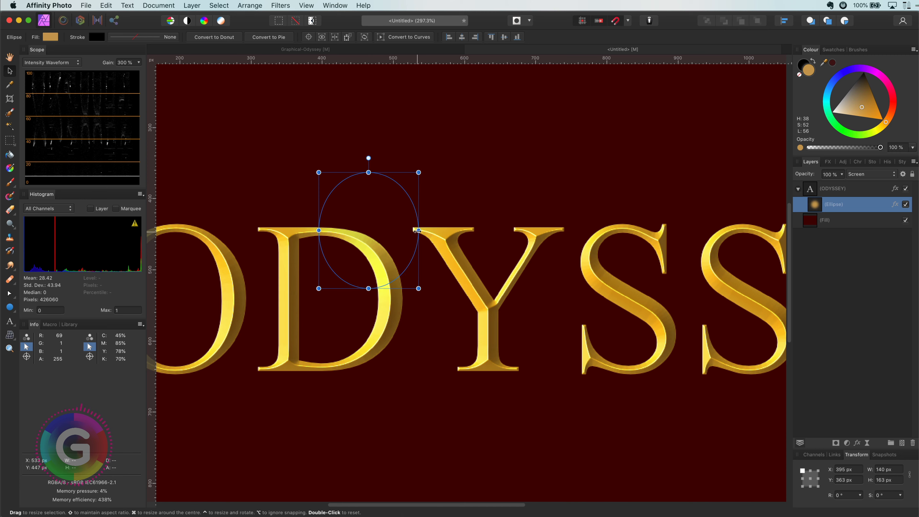
{"action": "left_click_drag", "start_coordinate": [417, 231], "coordinate": [428, 232]}
{"action": "left_click_drag", "start_coordinate": [380, 240], "coordinate": [390, 250]}
{"action": "key", "text": "super+0"}
{"action": "left_click", "coordinate": [460, 217]}
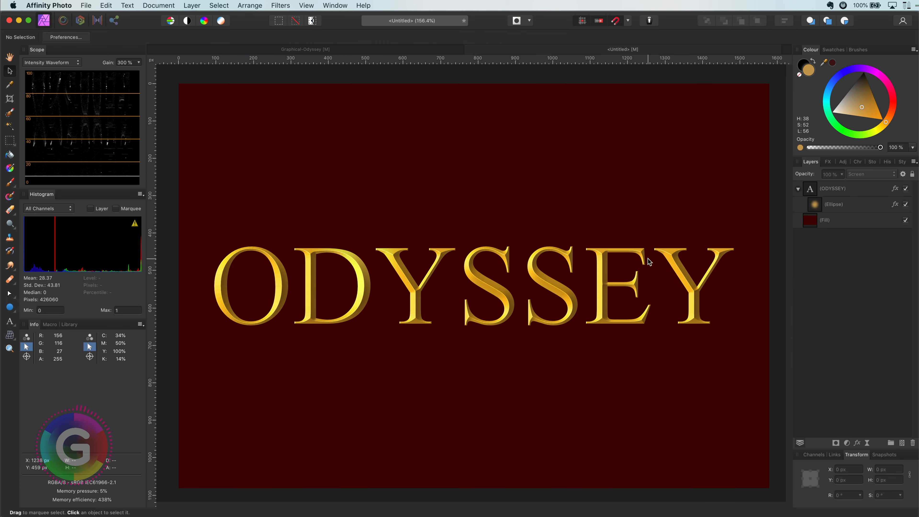
Darken the ODYSSEY text's fill colour to a deep brownish gold
{"action": "left_click", "coordinate": [815, 208]}
{"action": "left_click", "coordinate": [811, 194]}
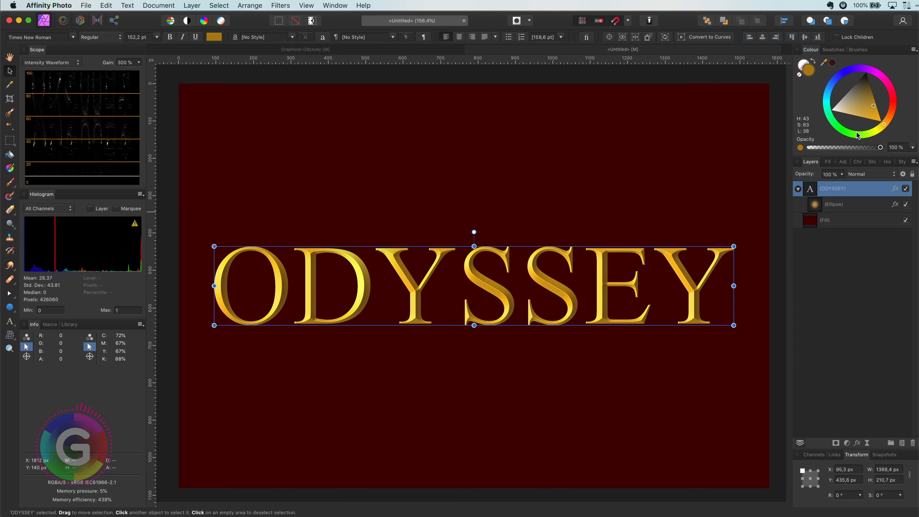
{"action": "left_click", "coordinate": [870, 87]}
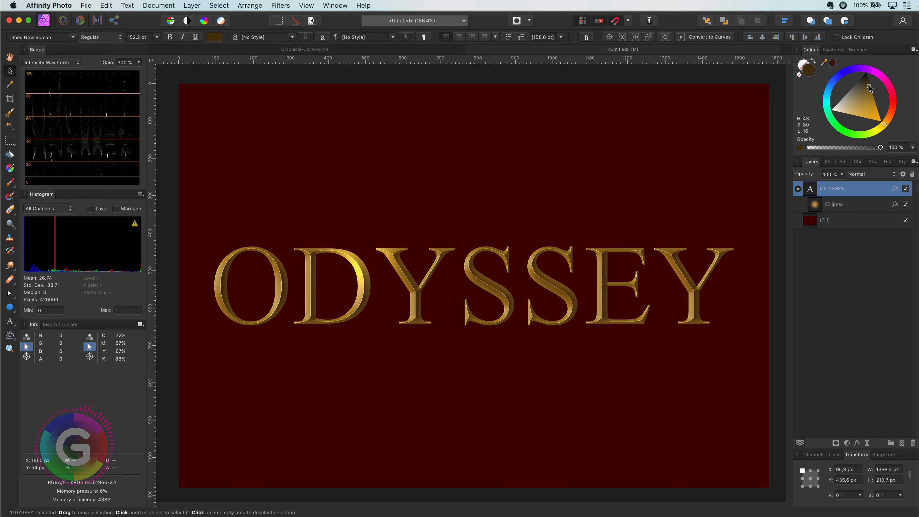
Duplicate the glow ellipse and move the copy over the E near the end of the word
{"action": "left_click", "coordinate": [834, 204]}
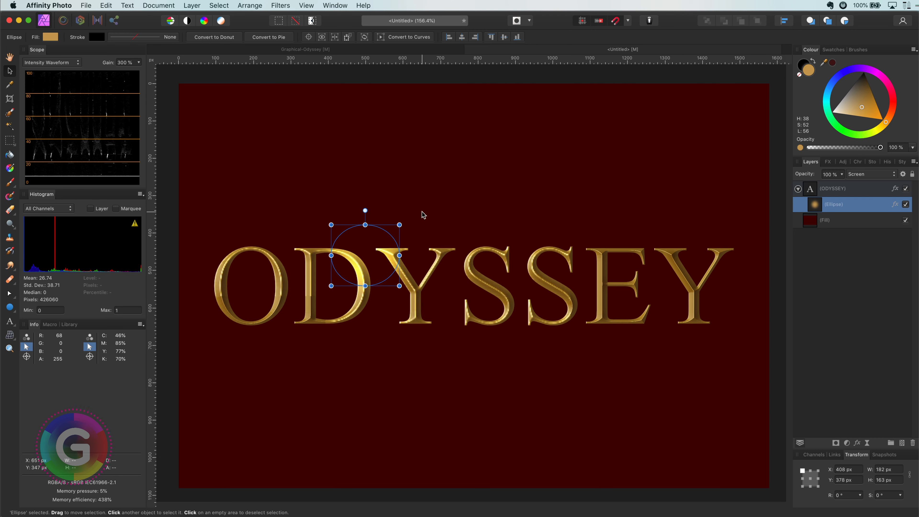
{"action": "key", "text": "super+d"}
{"action": "left_click", "coordinate": [822, 209]}
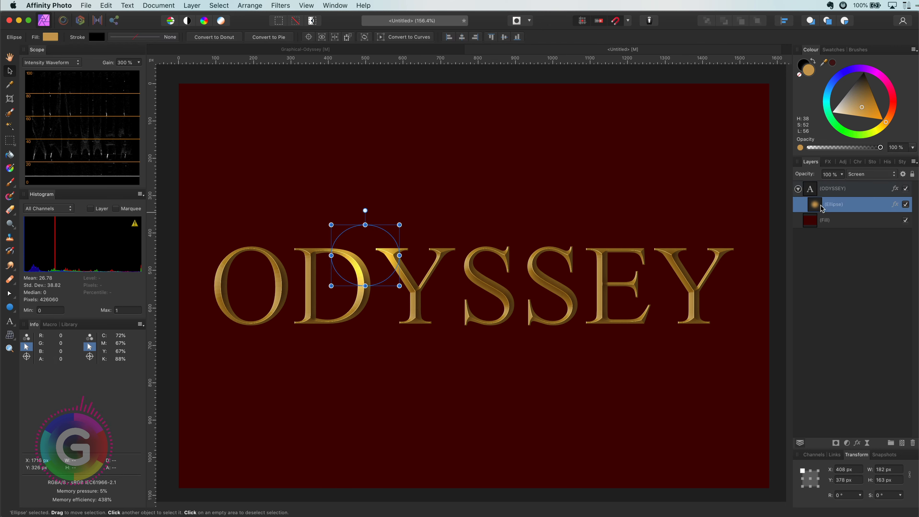
{"action": "key", "text": "super+j"}
{"action": "left_click_drag", "start_coordinate": [369, 254], "coordinate": [663, 306]}
{"action": "key", "text": "super+d"}
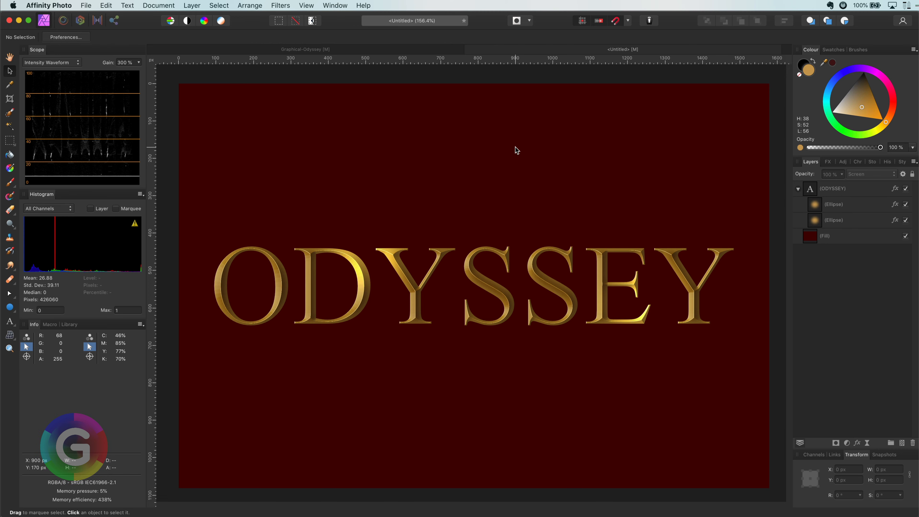
Stretch the original glow ellipse horizontally across the whole ODYSSEY text
{"action": "left_click", "coordinate": [825, 221]}
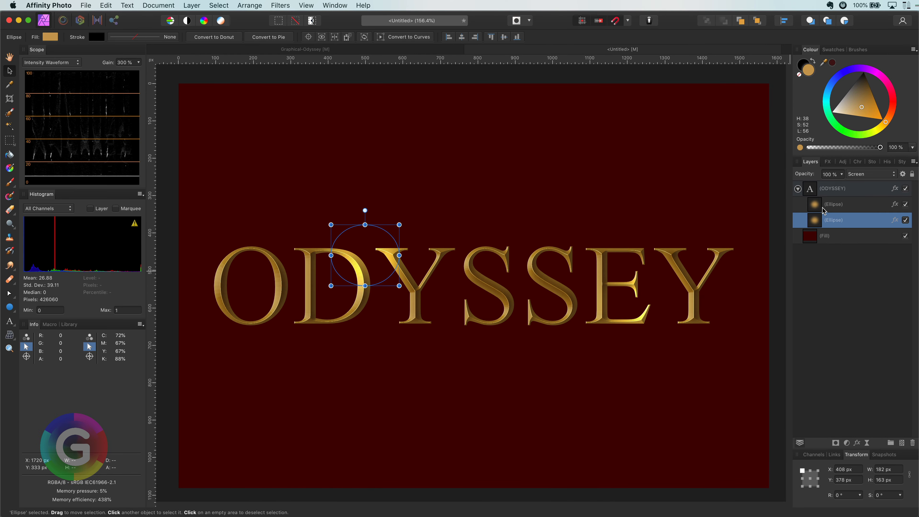
{"action": "left_click_drag", "start_coordinate": [399, 256], "coordinate": [735, 281]}
{"action": "left_click_drag", "start_coordinate": [323, 255], "coordinate": [190, 252]}
{"action": "left_click", "coordinate": [820, 211]}
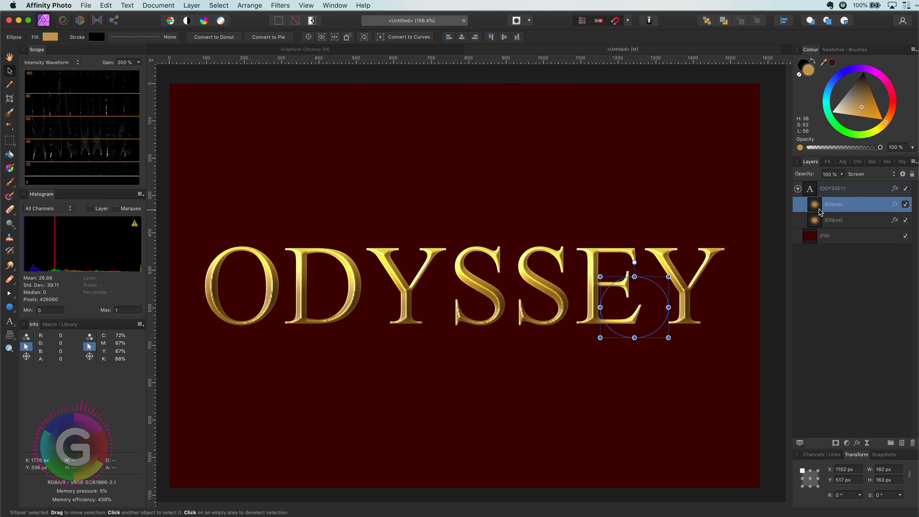
Delete the duplicate glow ellipse over the E and flatten the remaining glow ellipse to about 1451 × 45 px across the text
{"action": "key", "text": "Delete"}
{"action": "left_click", "coordinate": [531, 187]}
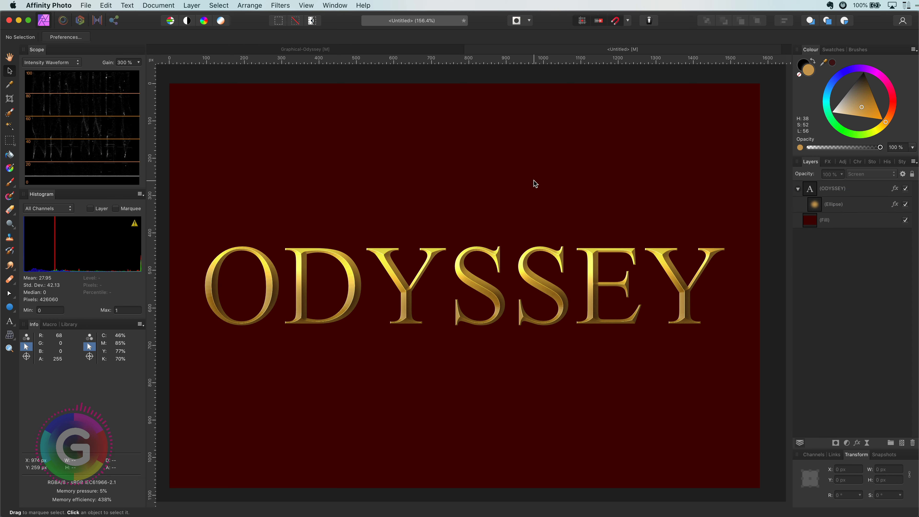
{"action": "left_click", "coordinate": [828, 205]}
{"action": "left_click_drag", "start_coordinate": [458, 226], "coordinate": [477, 298]}
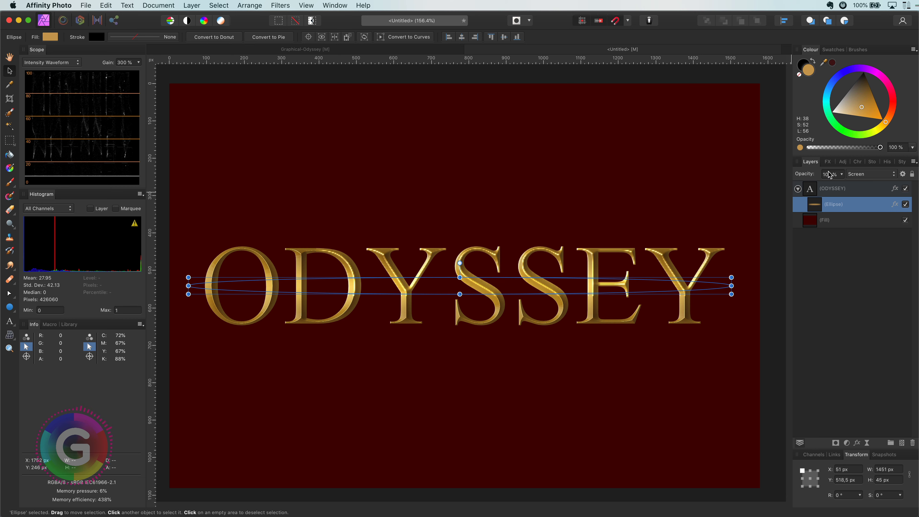
Set the glow ellipse's Gaussian Blur radius to 14 px
{"action": "left_click", "coordinate": [828, 161]}
{"action": "left_click_drag", "start_coordinate": [860, 209], "coordinate": [849, 209]}
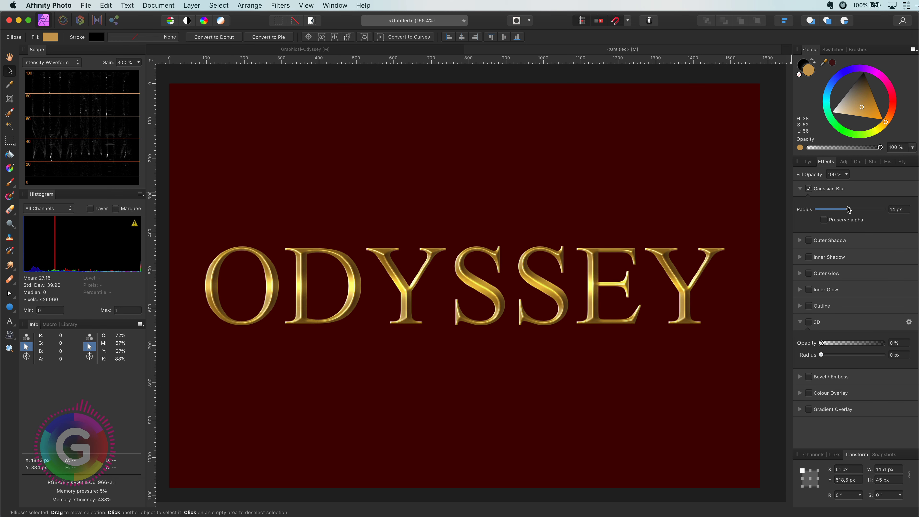
{"action": "left_click", "coordinate": [530, 157]}
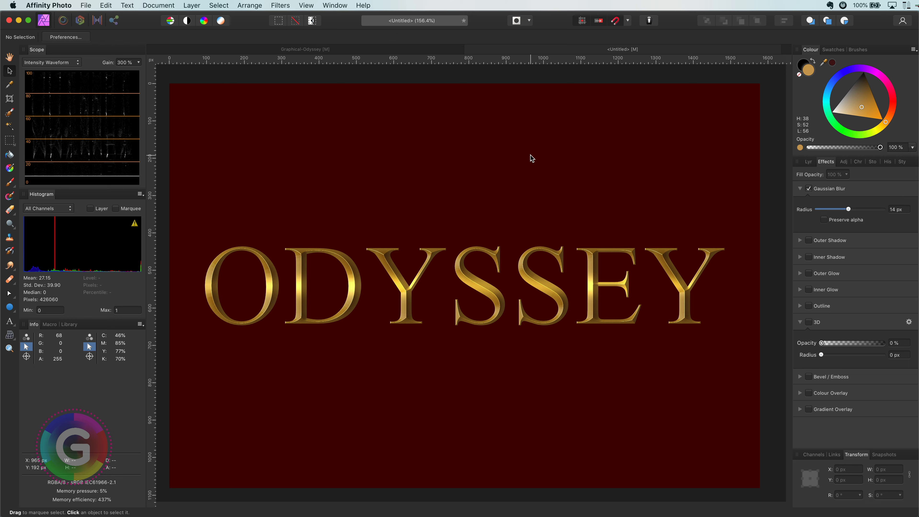
Switch to the Graphical-Odyssey reference document and view its layers
{"action": "left_click", "coordinate": [442, 51]}
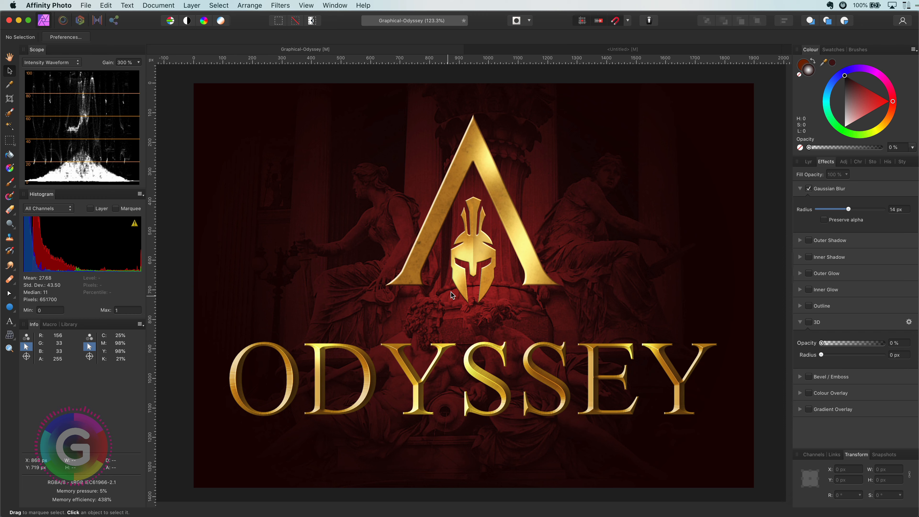
{"action": "left_click", "coordinate": [809, 162]}
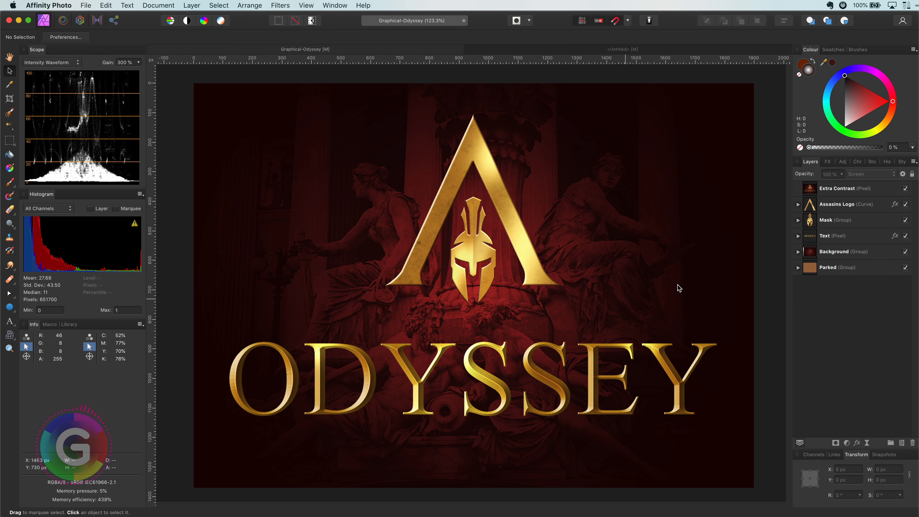